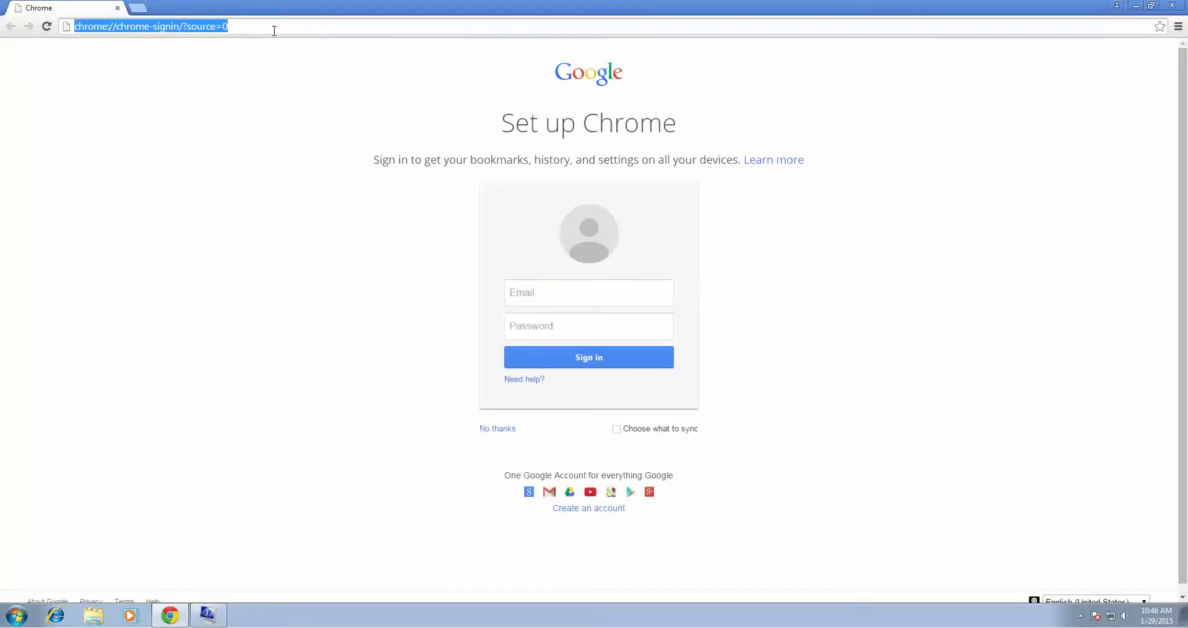
Step: Go from ricoh.com via Downloads to Ricoh USA's Americas office equipment downloads page
text(ricoh.com)
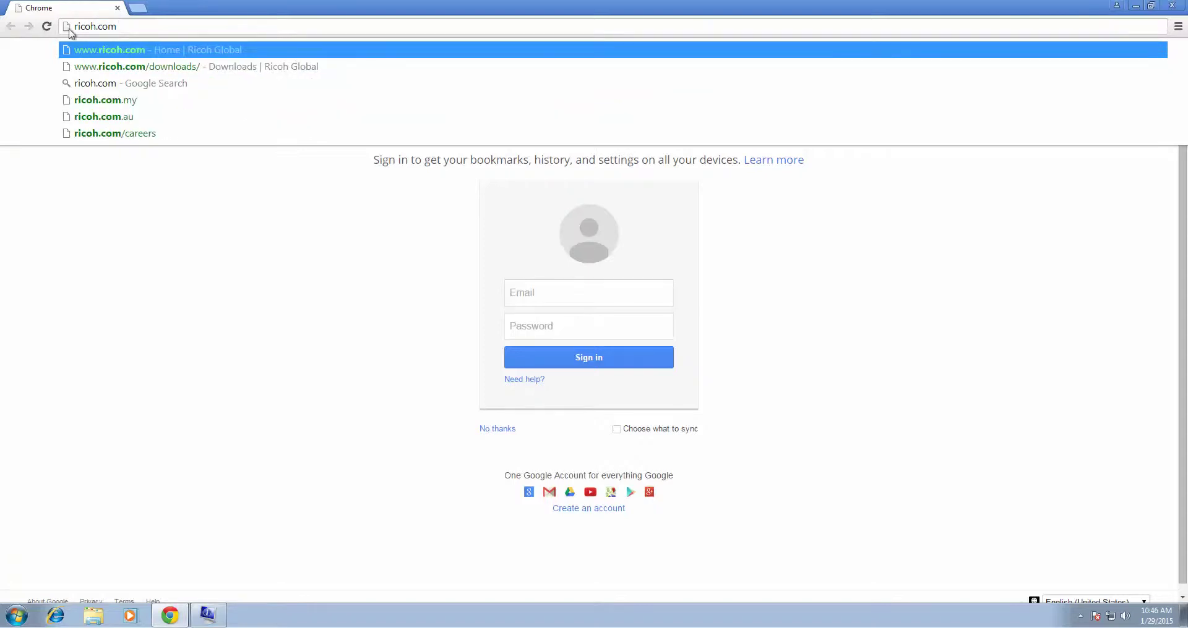
click(145, 43)
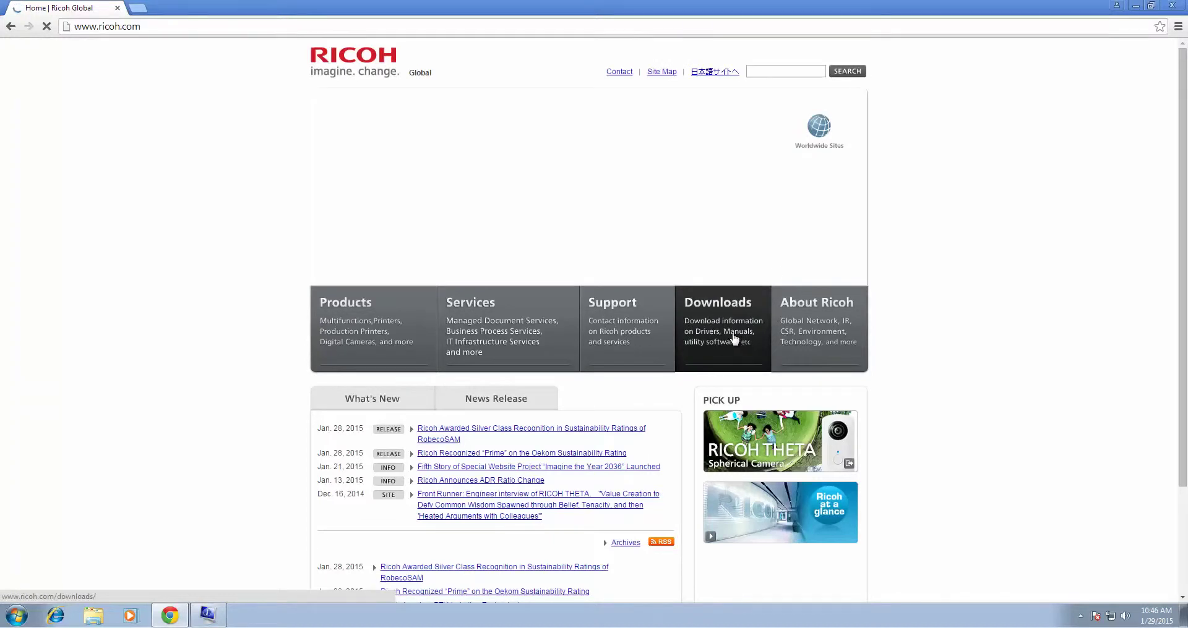
click(696, 318)
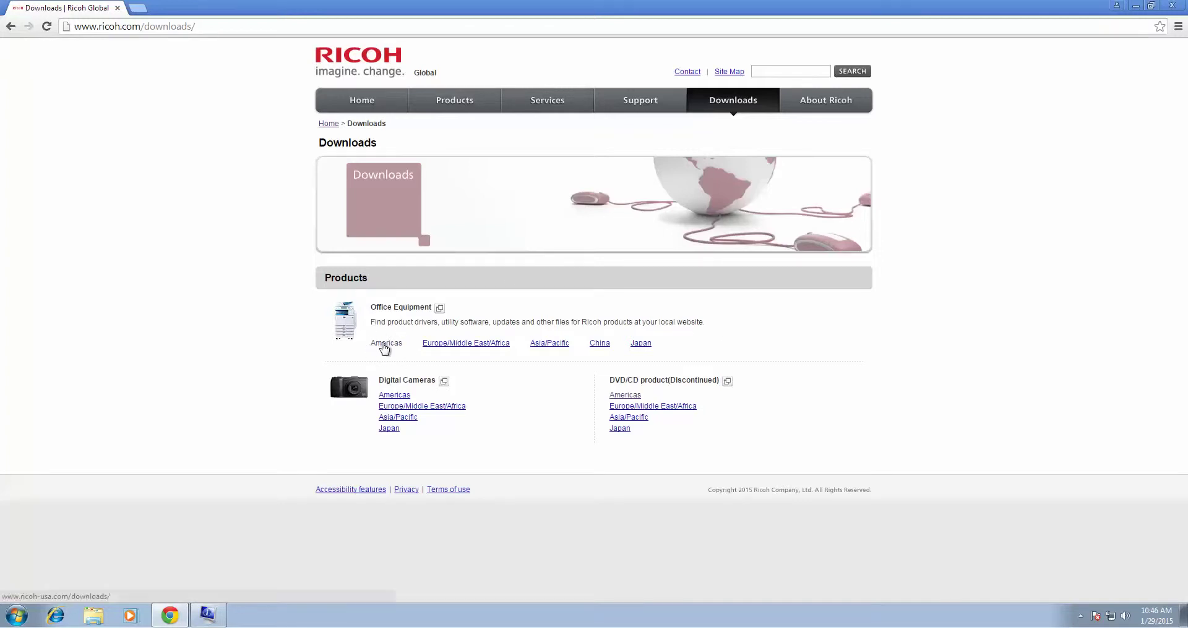
click(384, 345)
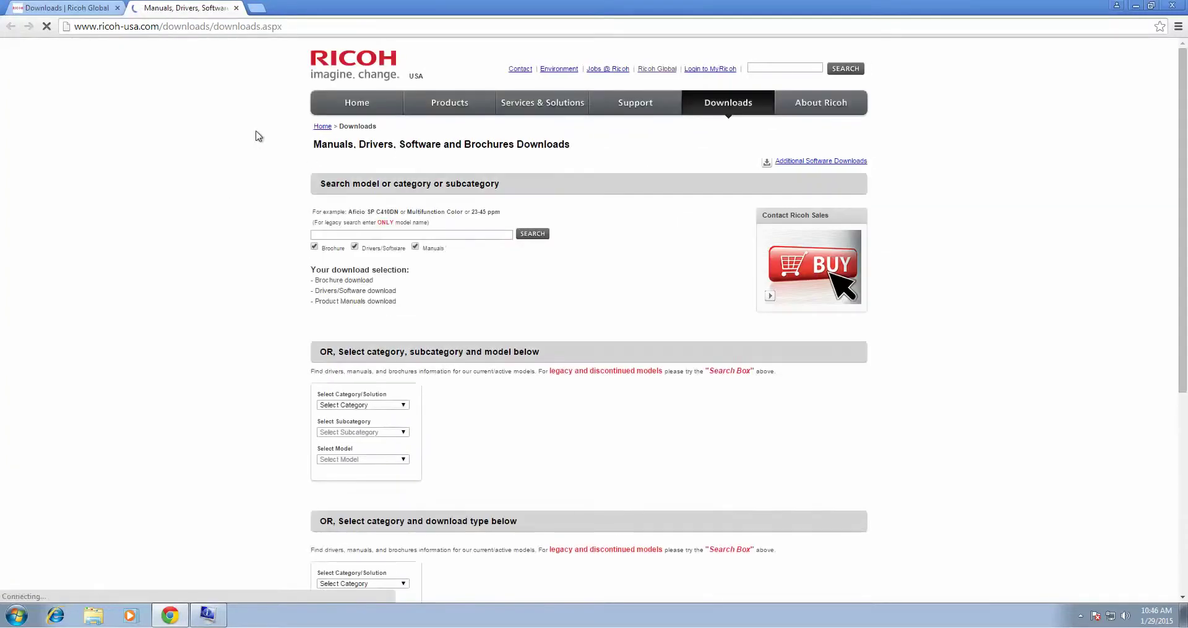
Step: Search Ricoh downloads for 4502 without brochures or manuals, and open the Aficio MP C4502 driver link
click(314, 247)
click(417, 247)
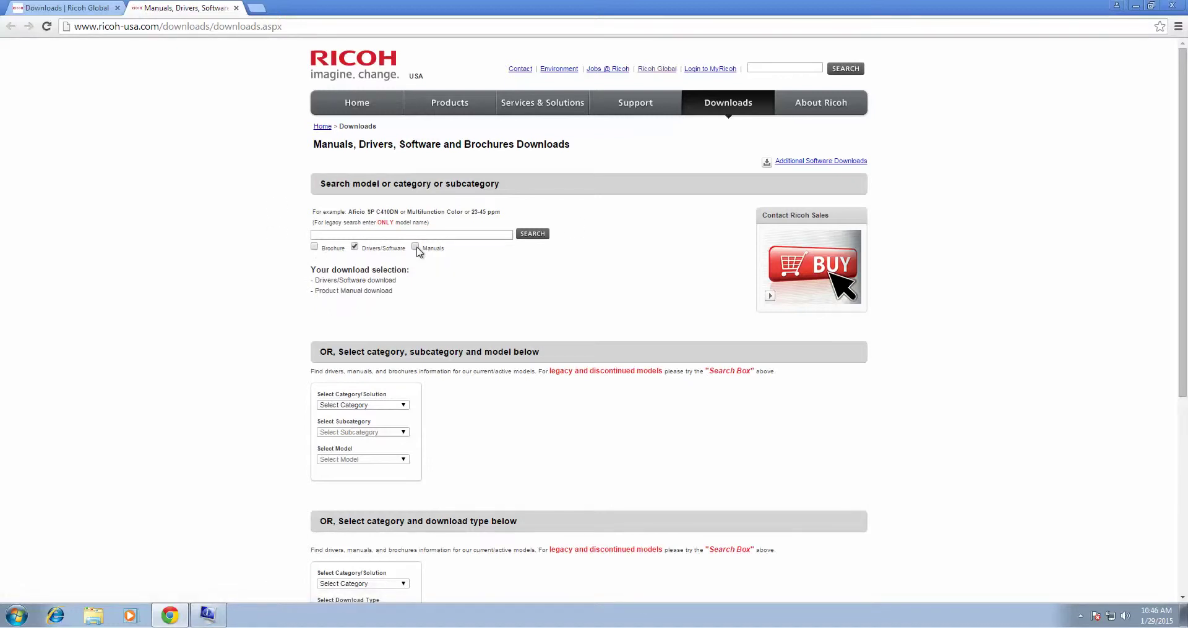
click(371, 235)
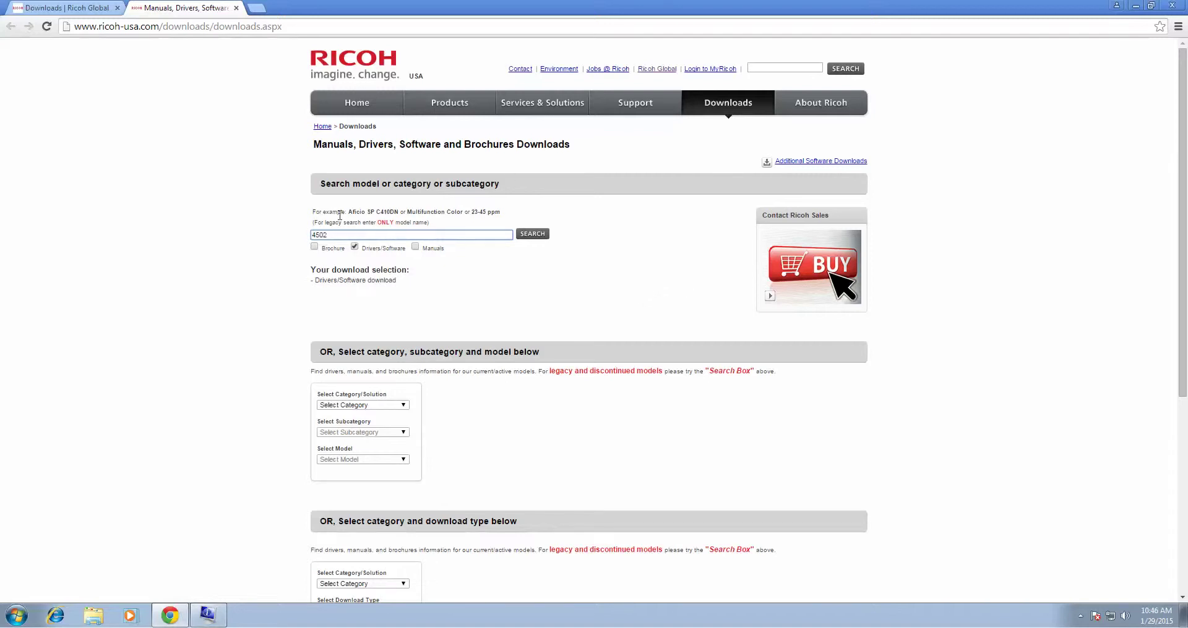
click(538, 236)
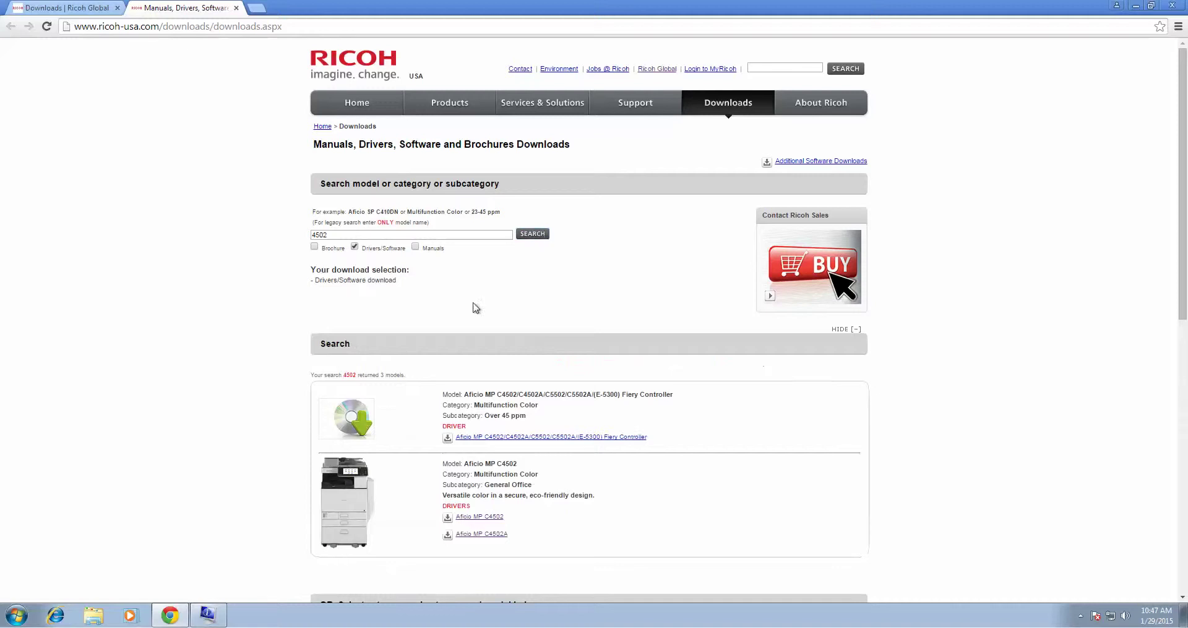
scroll(473, 310, down, 2)
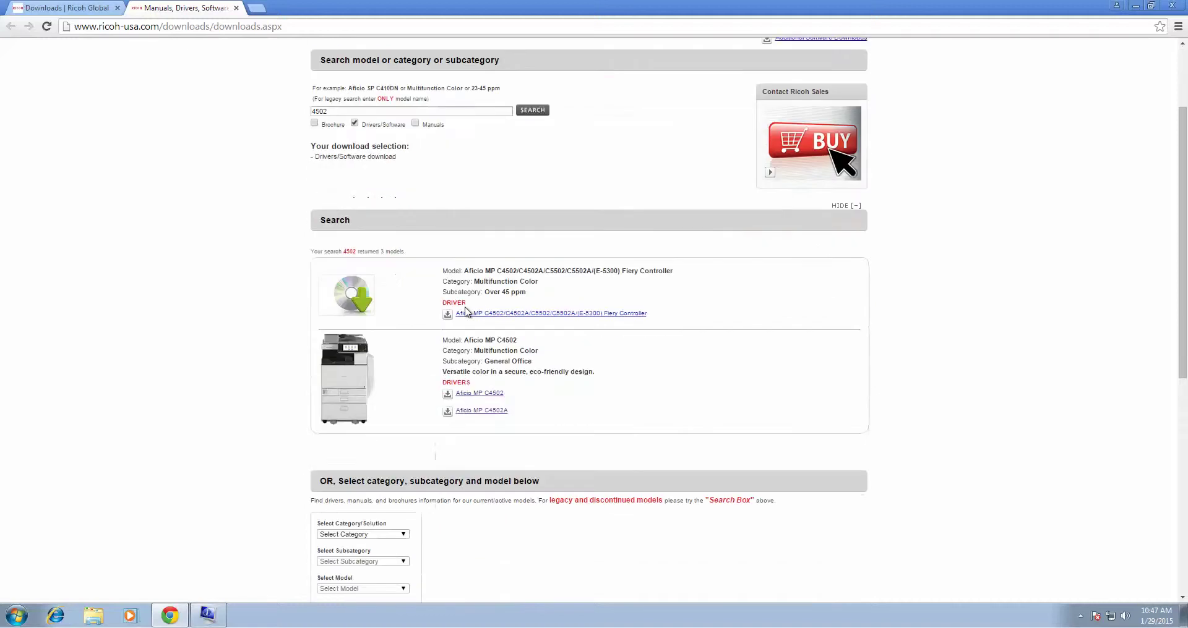
click(479, 394)
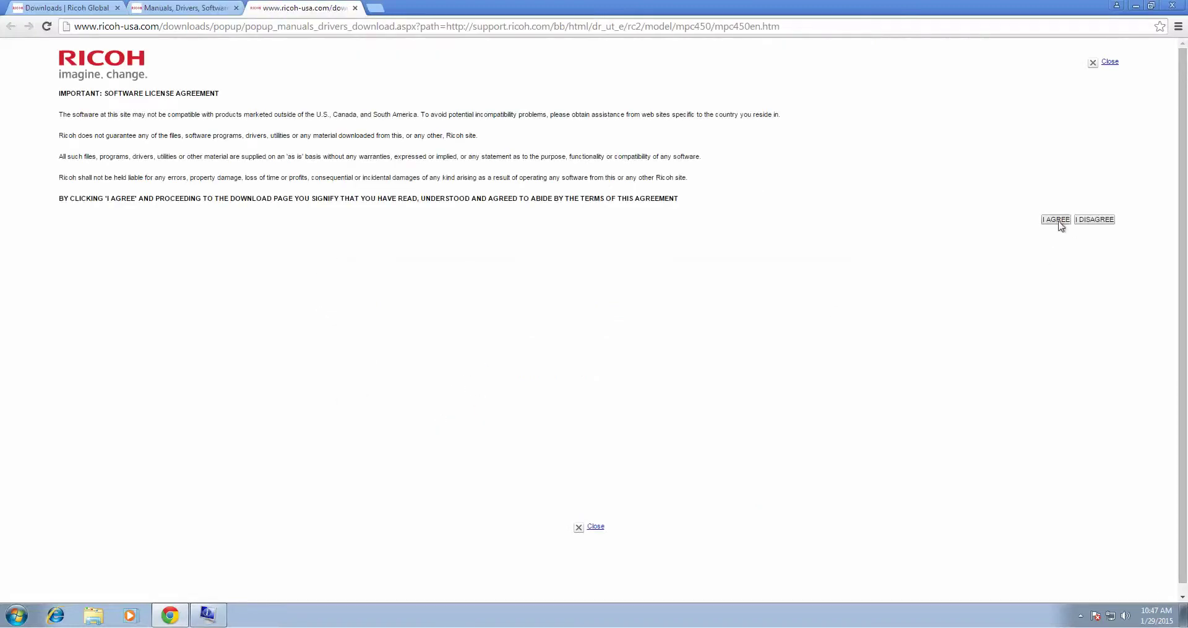
Step: Agree to Ricoh's software licence to reach the Aficio MP C4502/C5502 driver page
click(1058, 222)
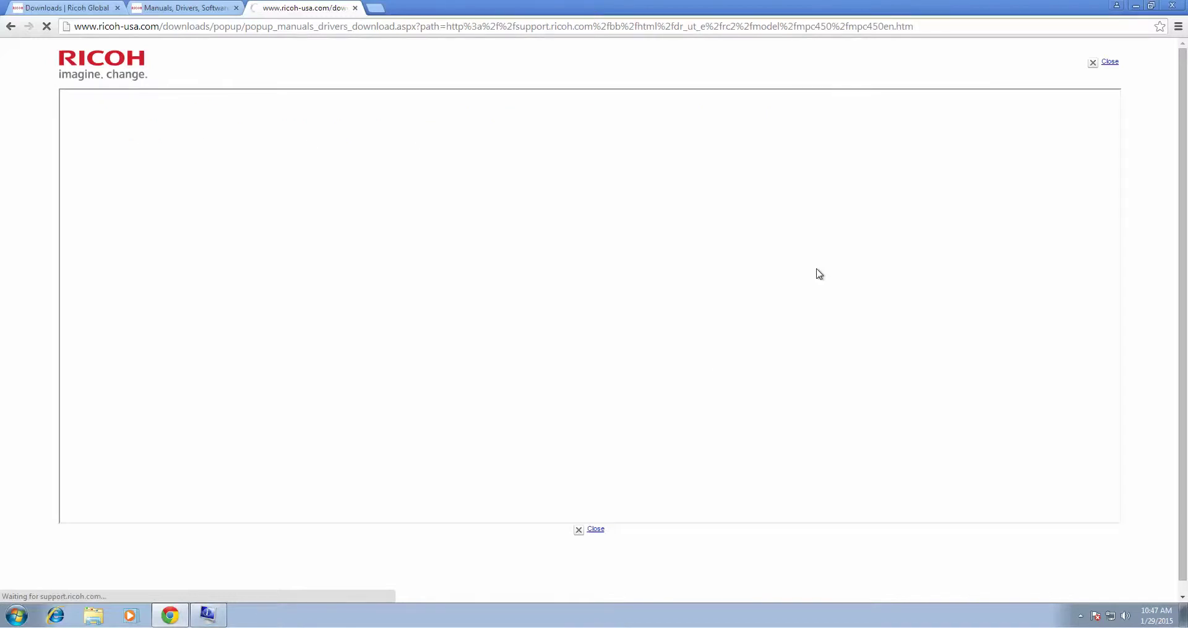
click(17, 617)
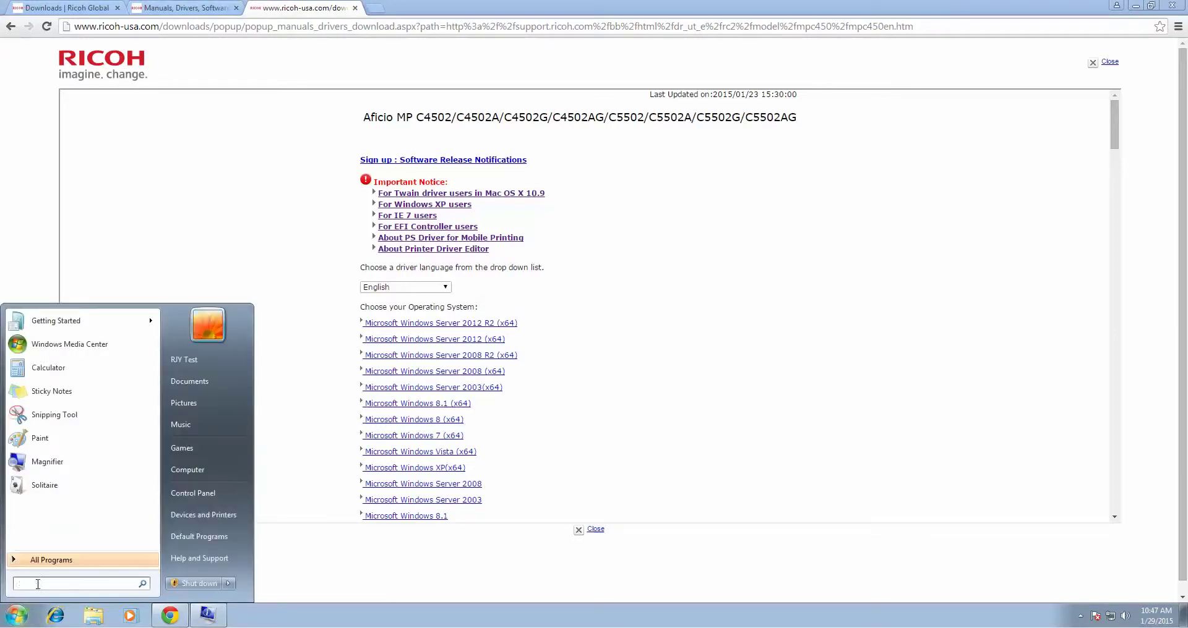
Step: Run msinfo32 to confirm Windows 7 Home Premium on an x64-based PC, then close it
text(ms)
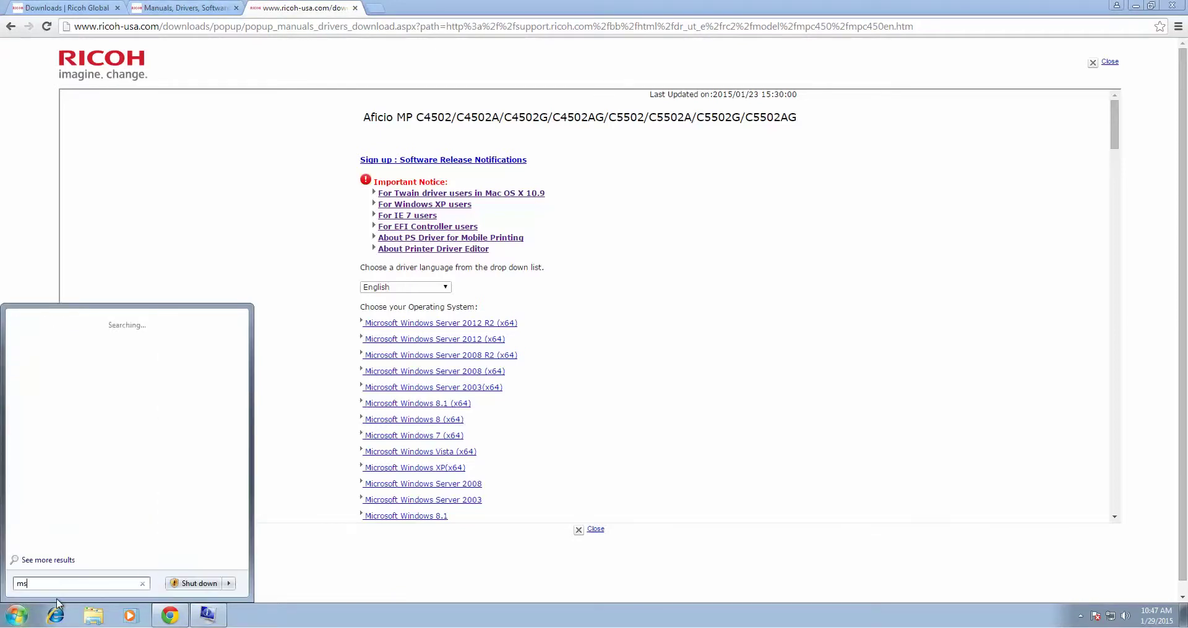
text(info32)
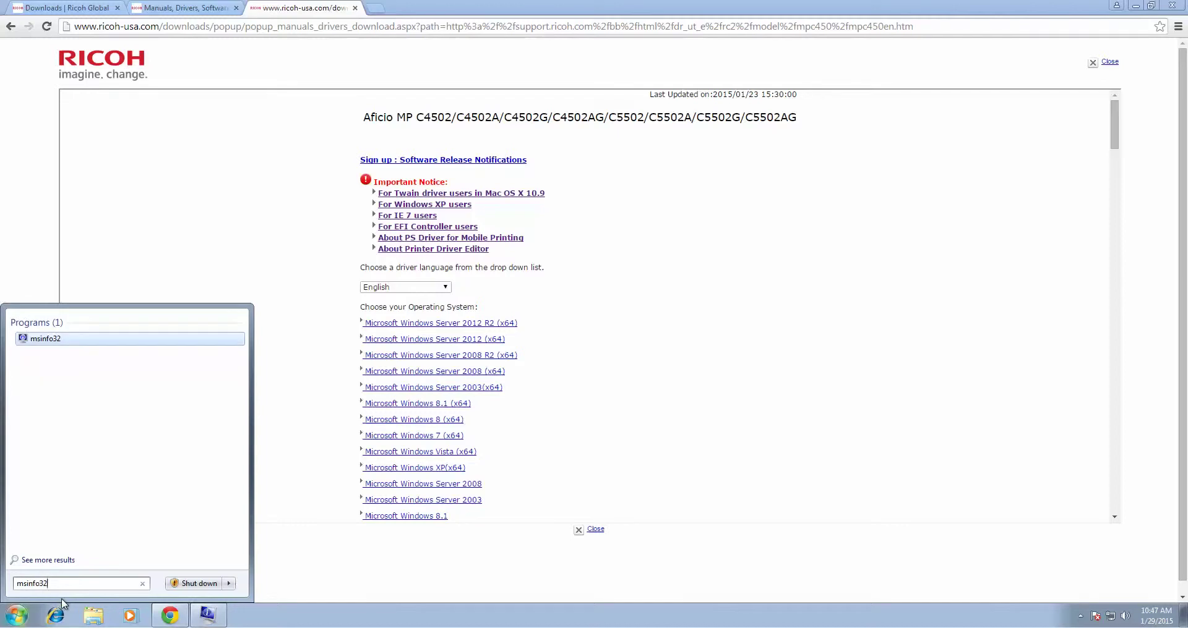
key(Return)
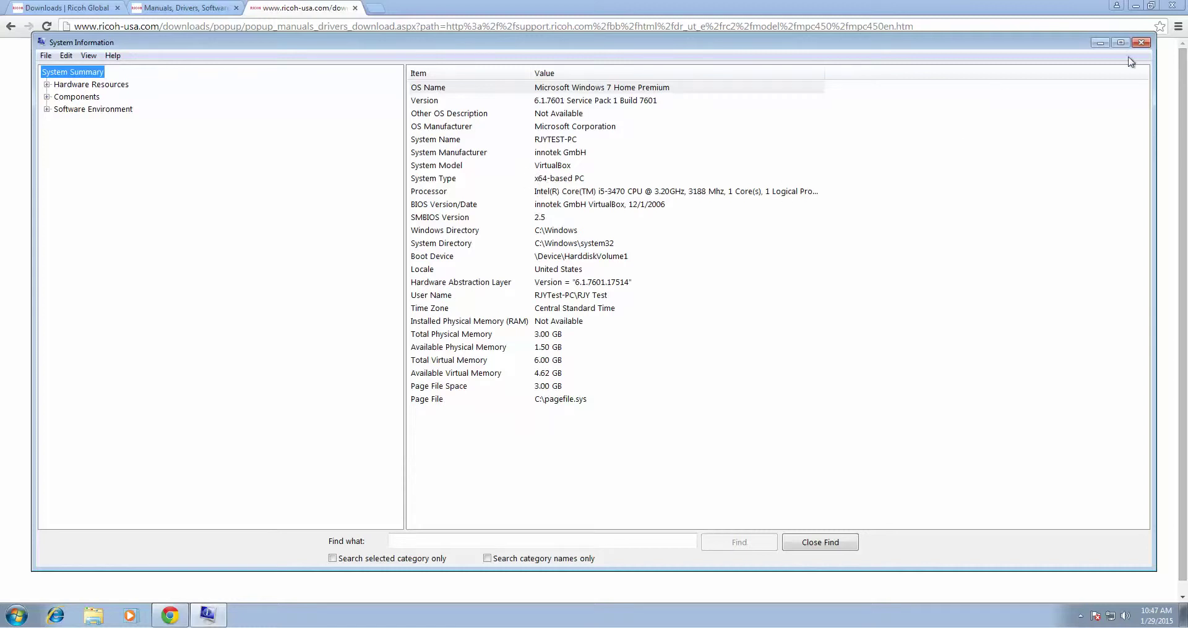
click(1141, 43)
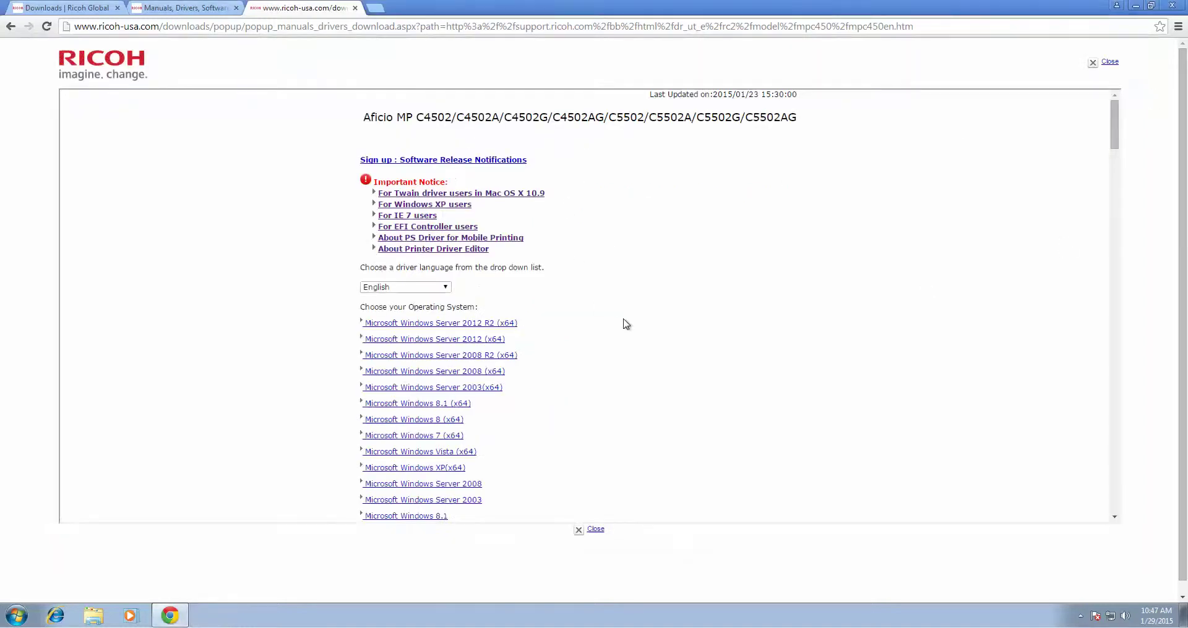
Step: Download the PCL 5c driver z63780en.exe from the Microsoft Windows 7 (x64) section
scroll(626, 324, down, 2)
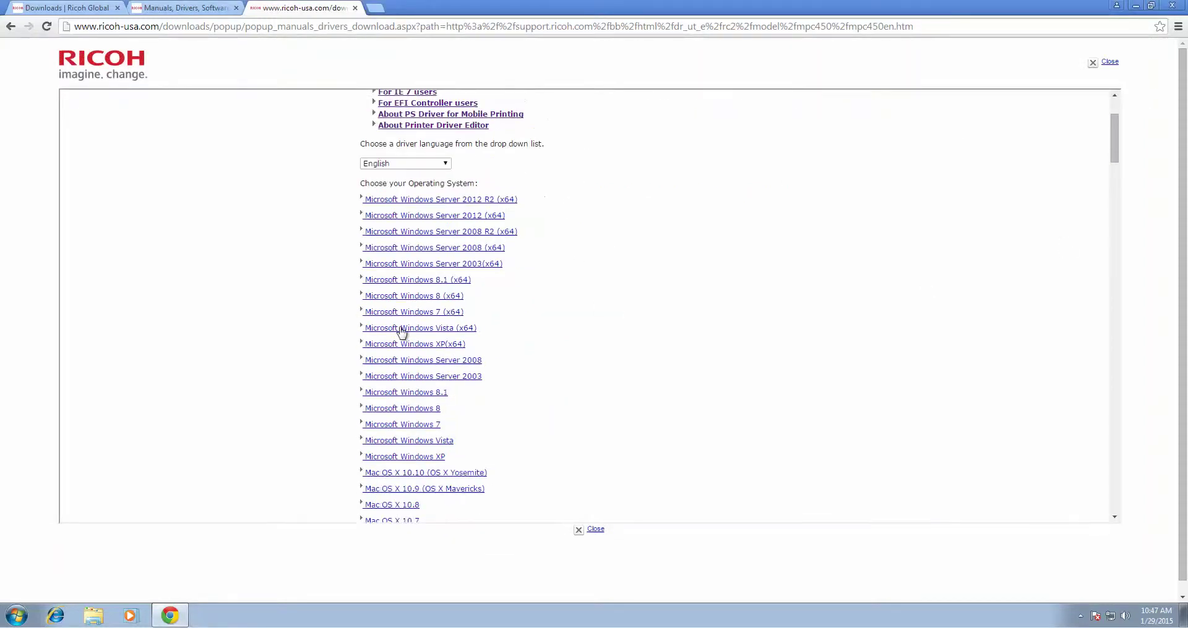
click(440, 313)
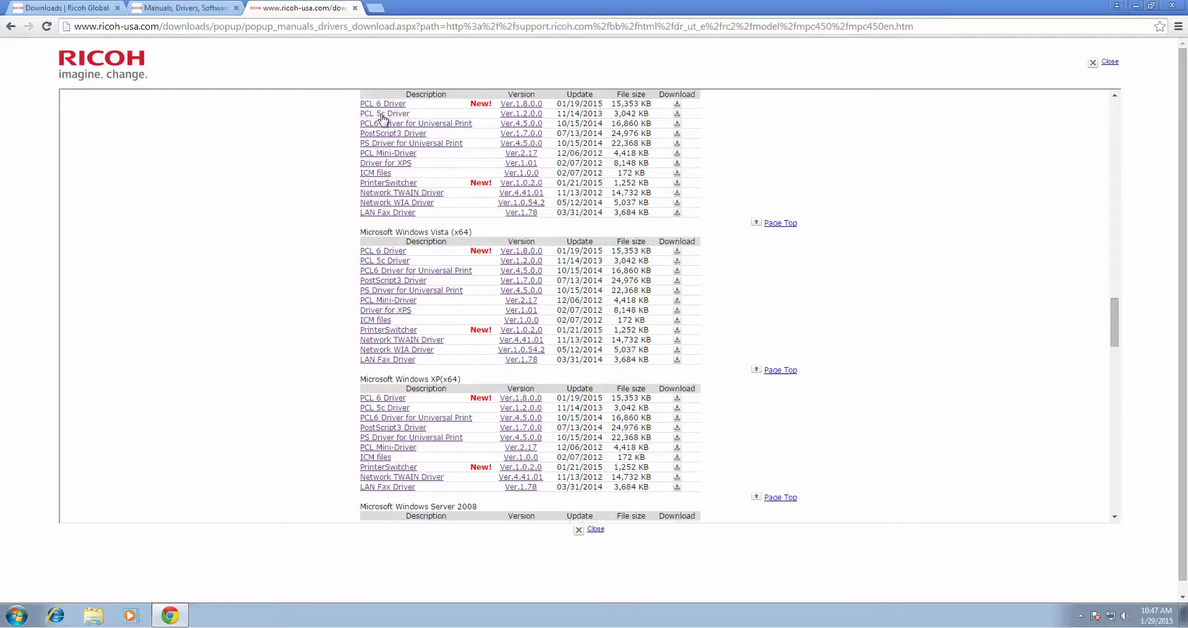
click(678, 116)
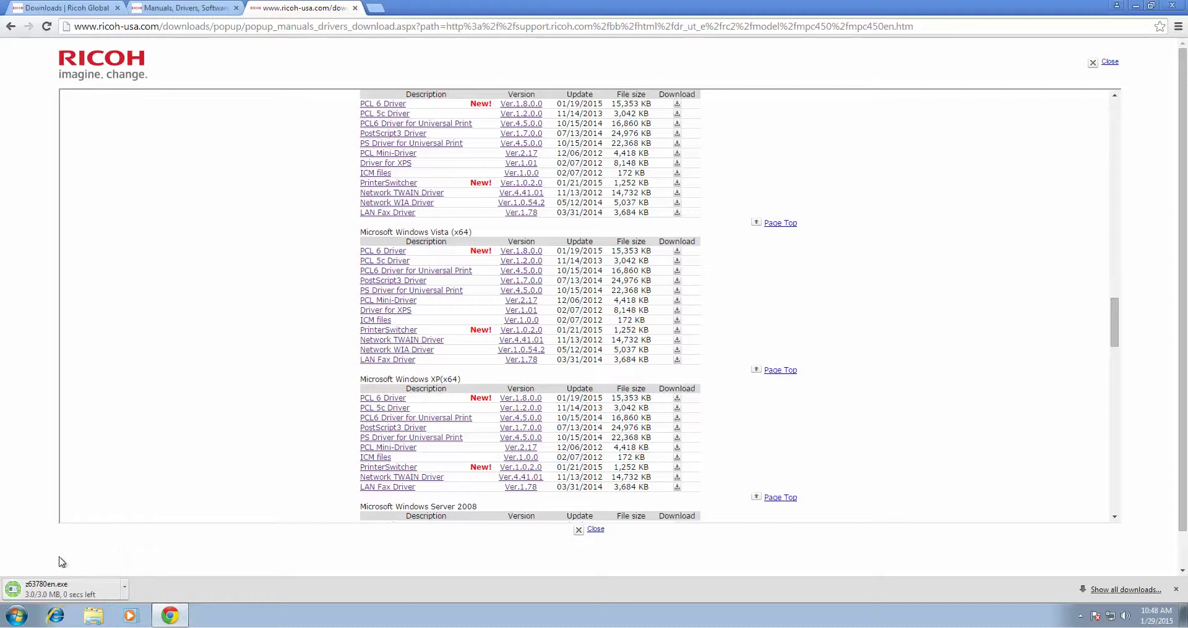
Step: Run z63780en.exe and extract the driver files into a z63780en folder on the Desktop
click(66, 593)
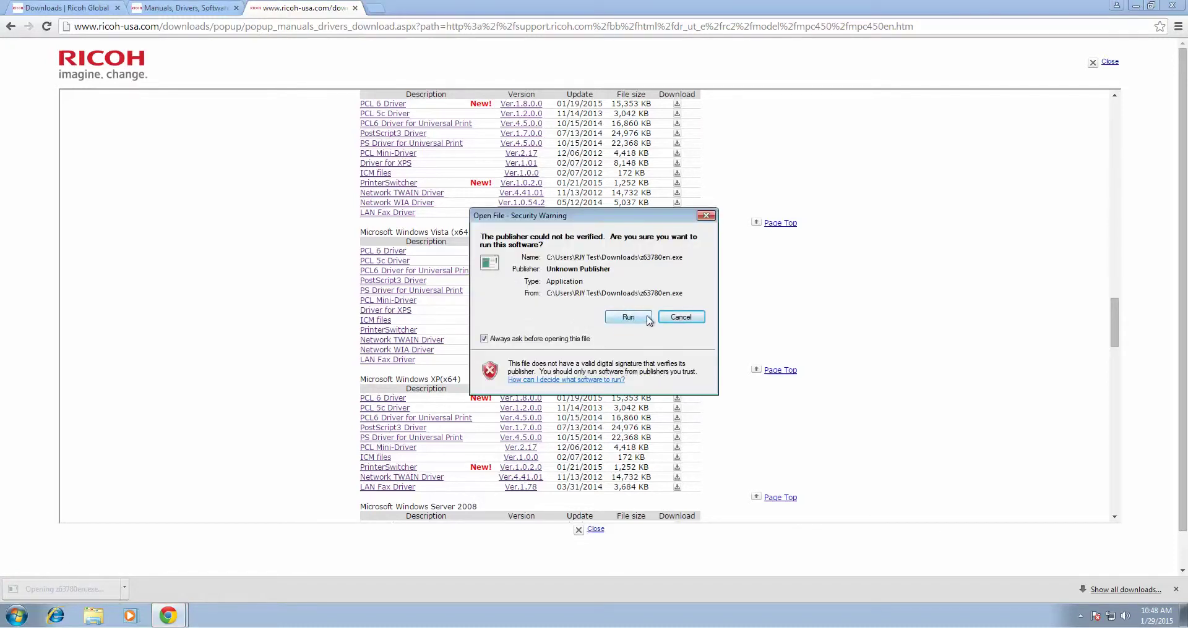
click(627, 318)
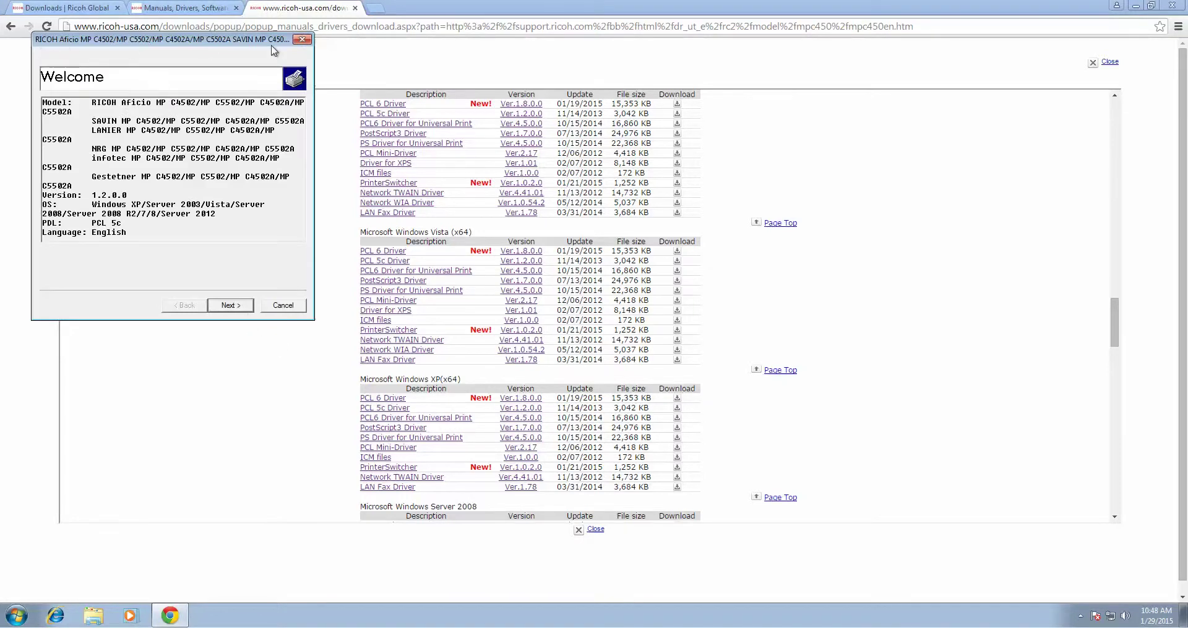
click(229, 306)
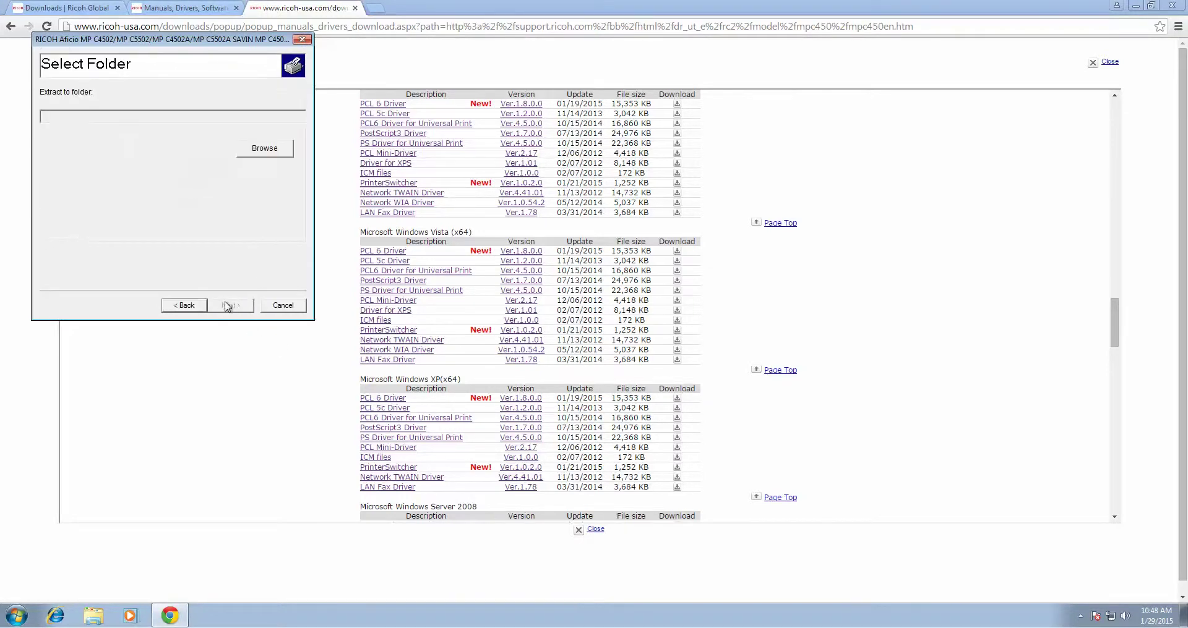
click(265, 150)
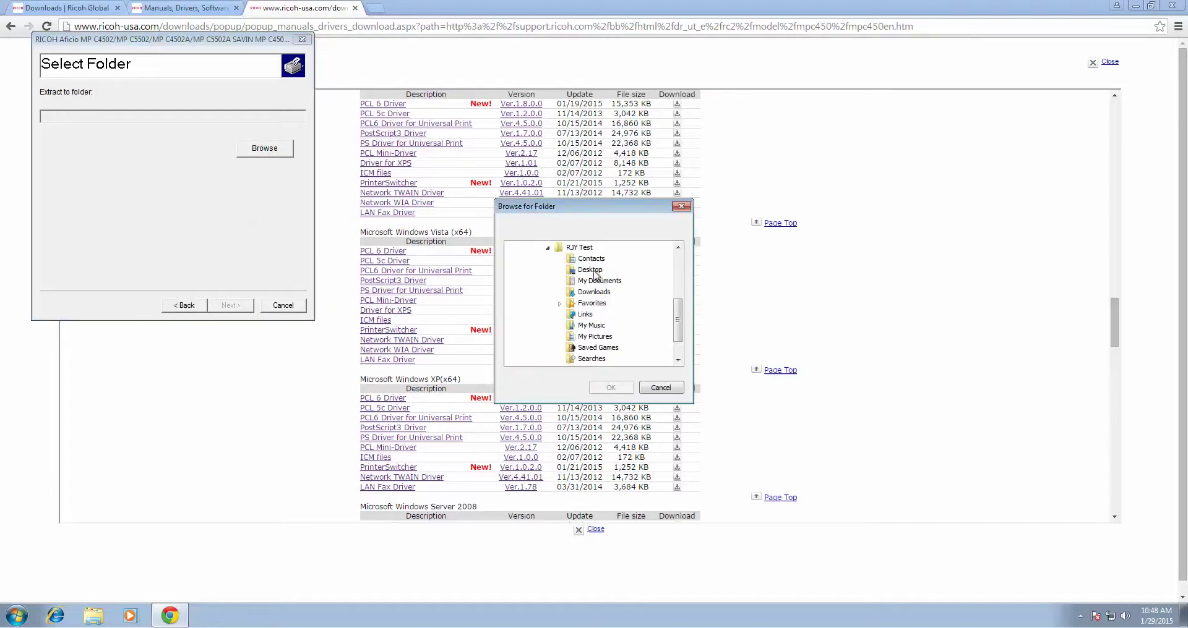
click(589, 270)
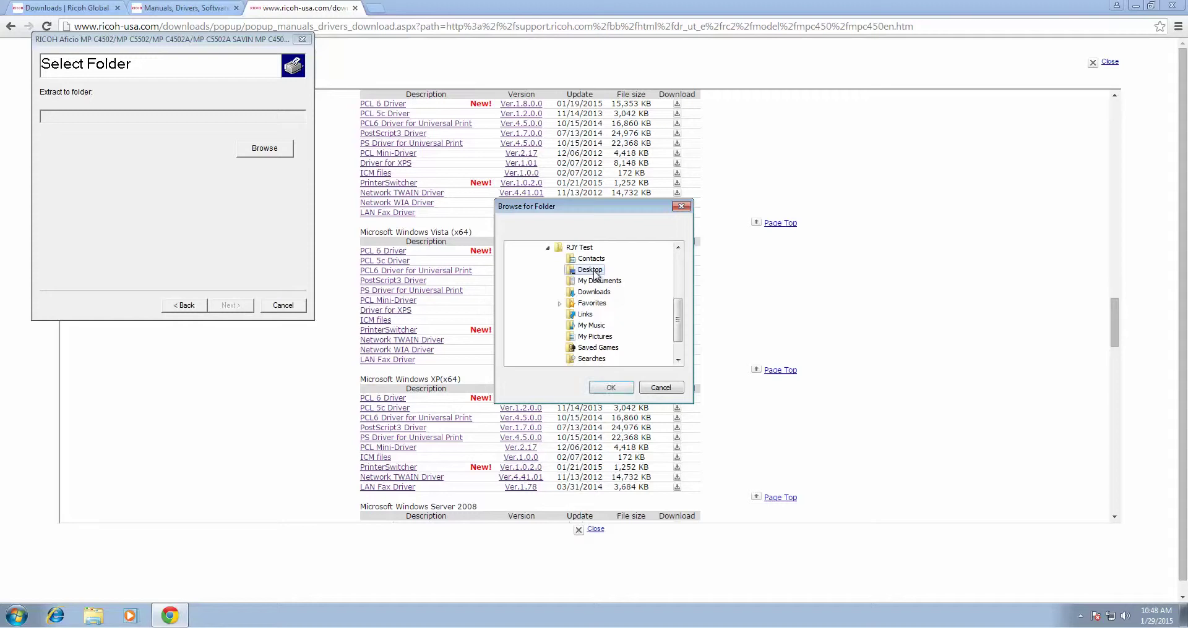
click(617, 390)
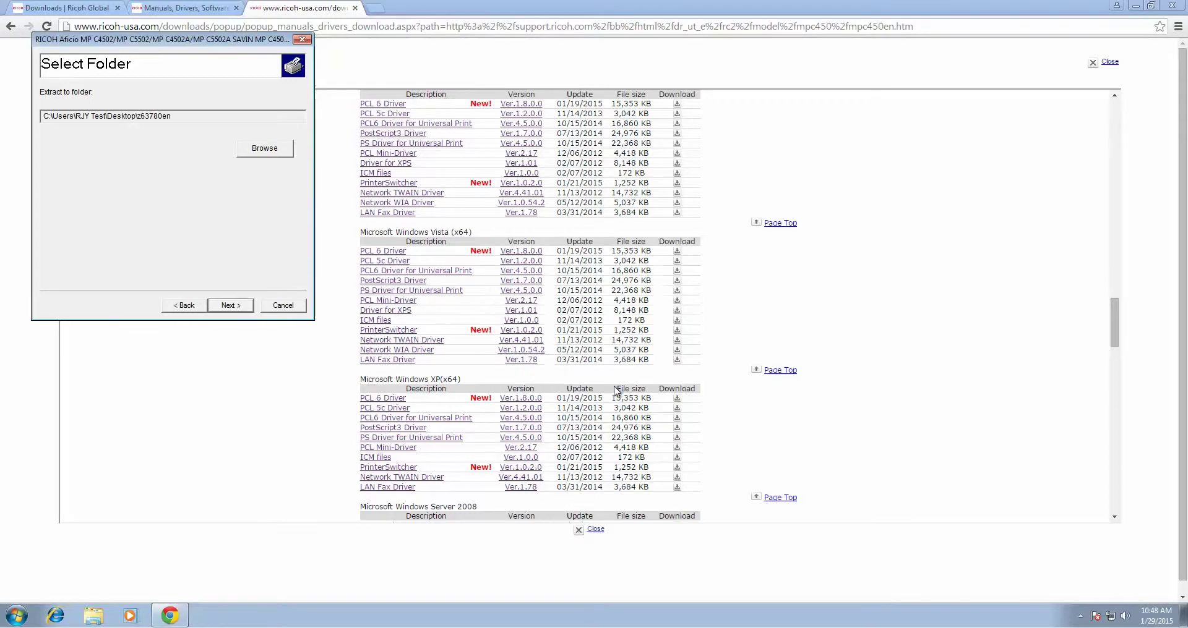
click(232, 310)
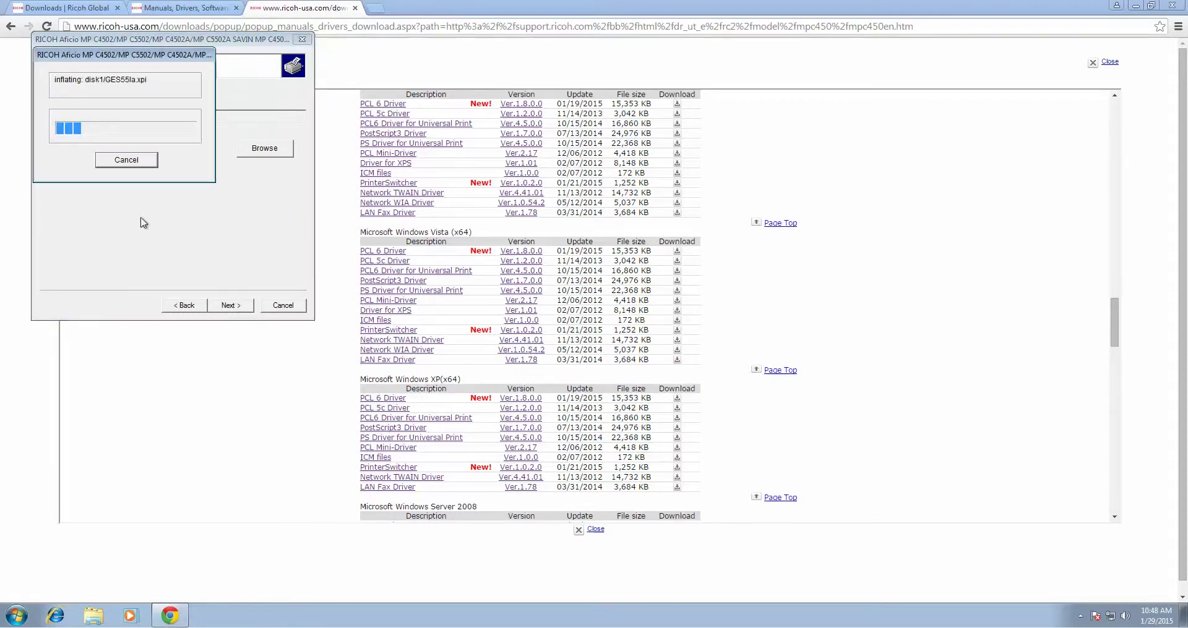
click(134, 161)
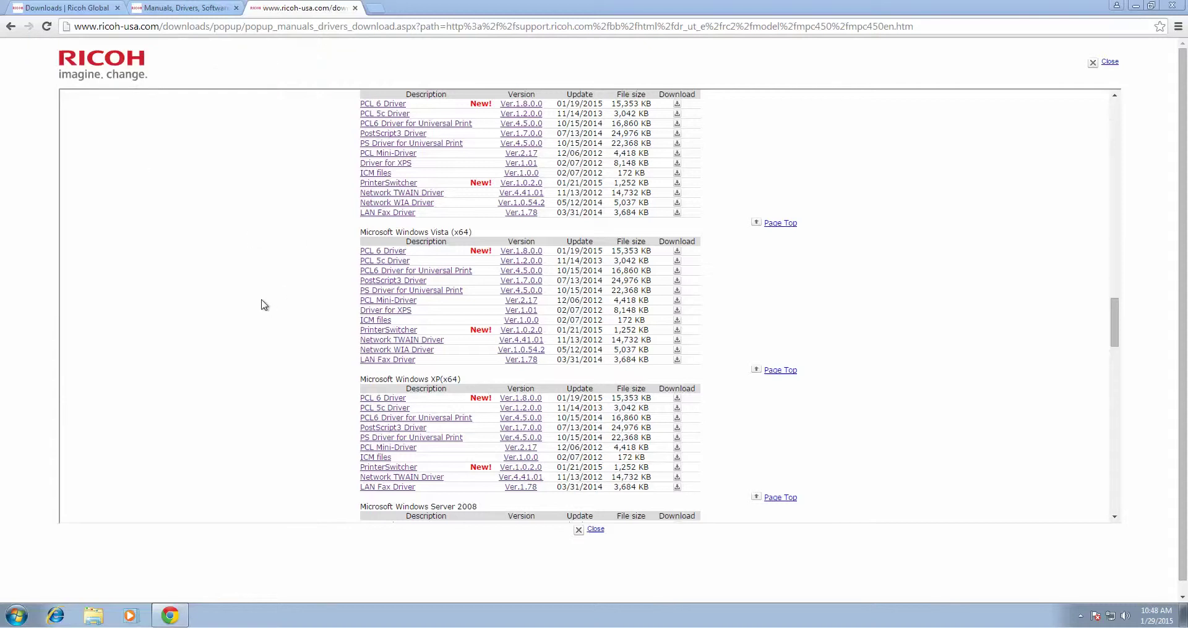
Step: Open Devices and Printers from the Start menu and begin adding a local printer
click(1135, 5)
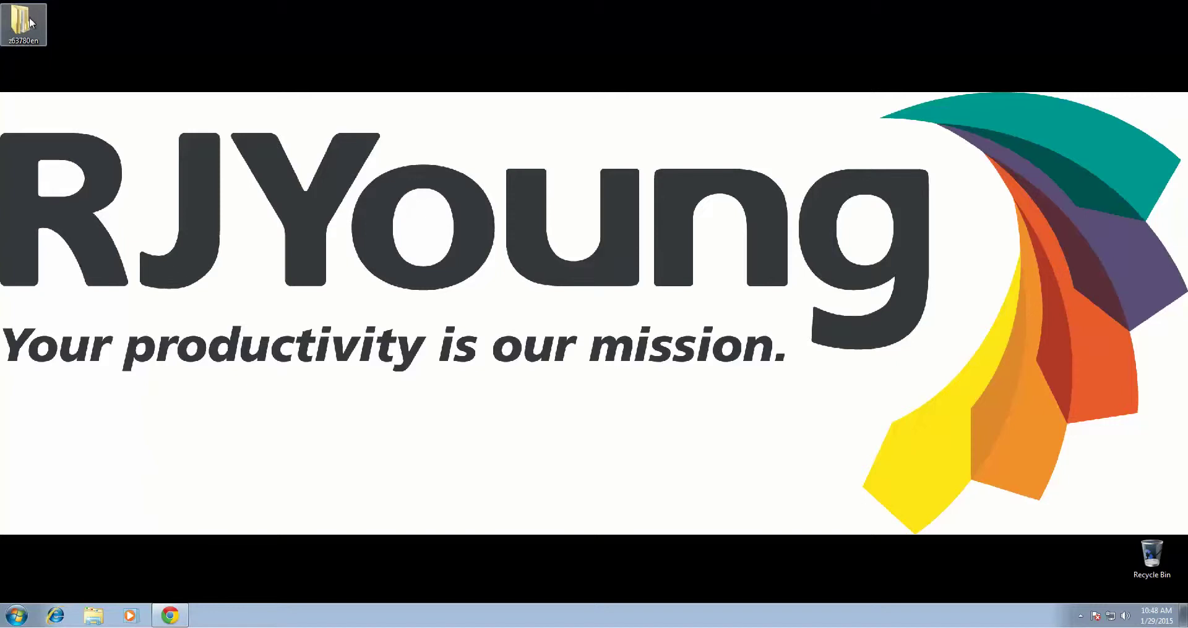
click(21, 619)
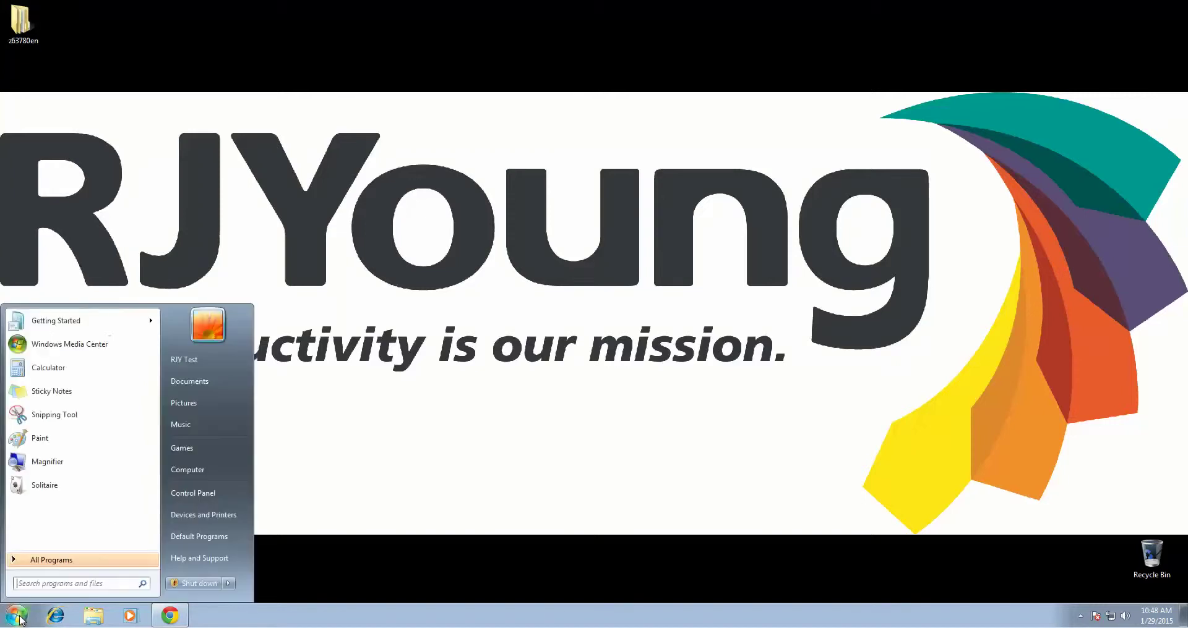
click(209, 520)
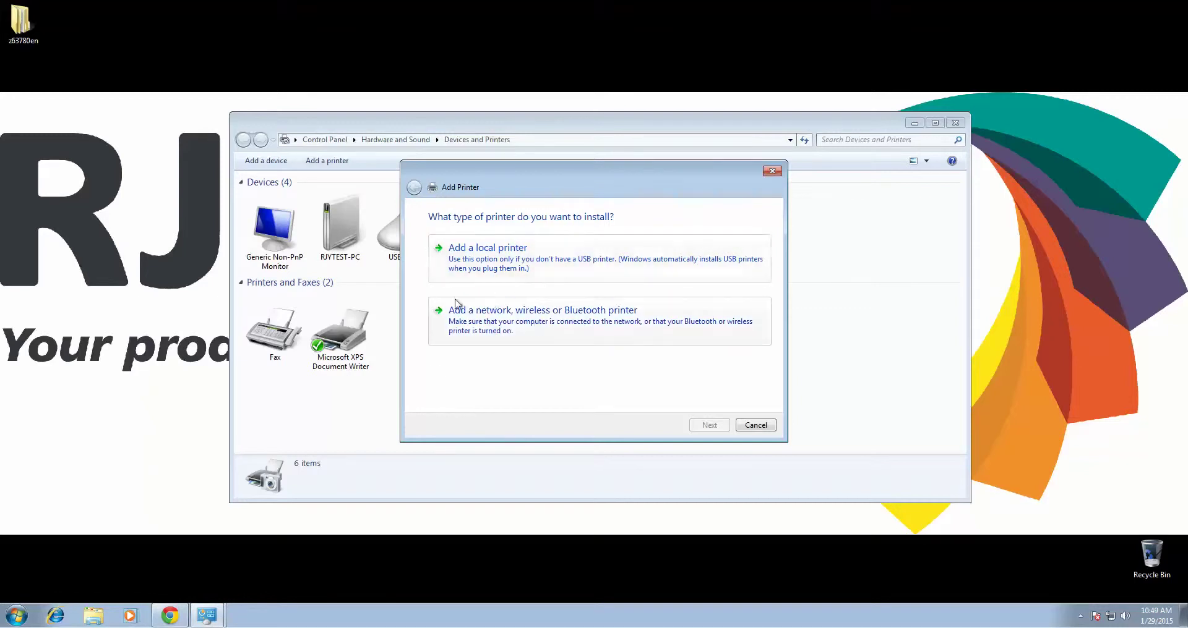
click(471, 259)
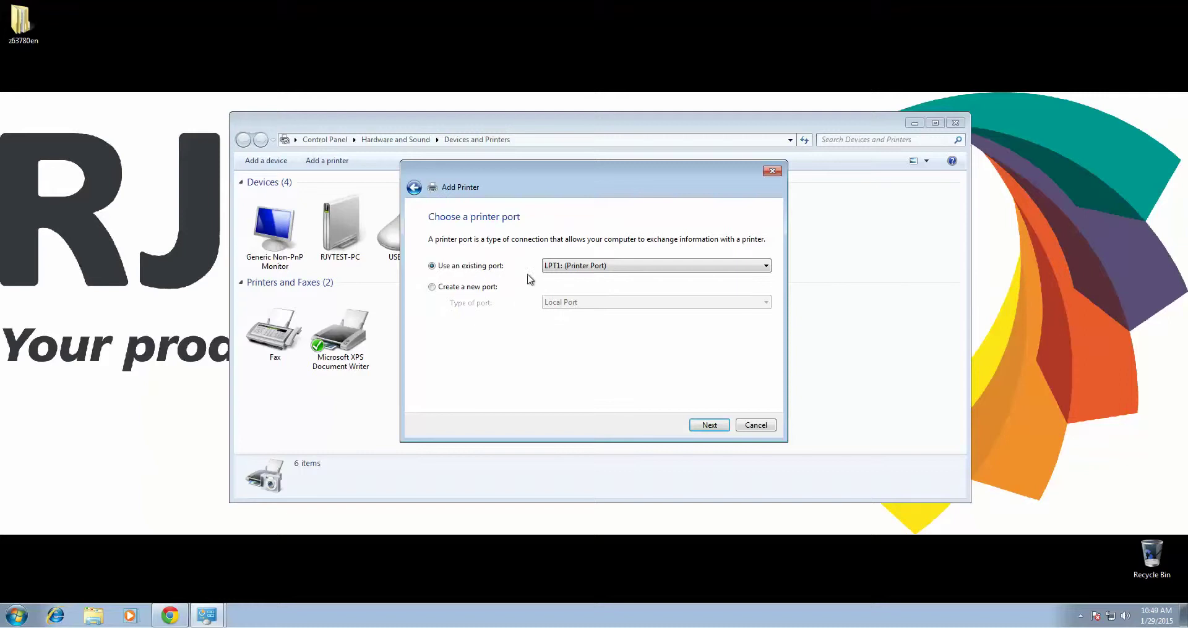
Step: Create a Standard TCP/IP port for 195.6.6.240 without querying the printer for a driver
click(432, 287)
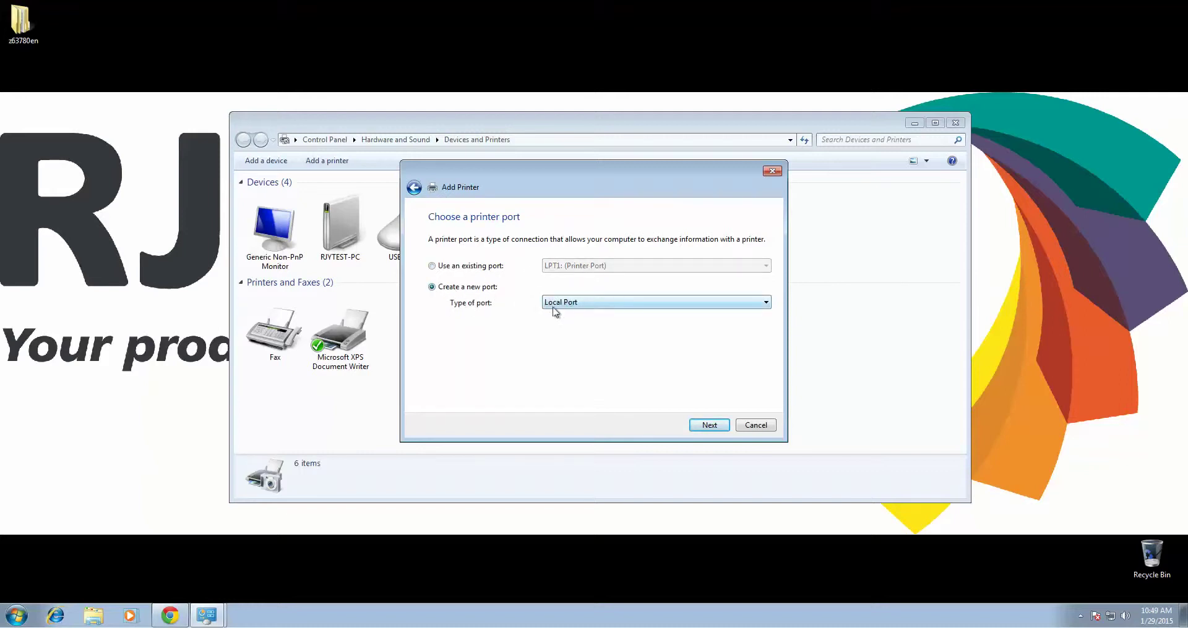
click(611, 303)
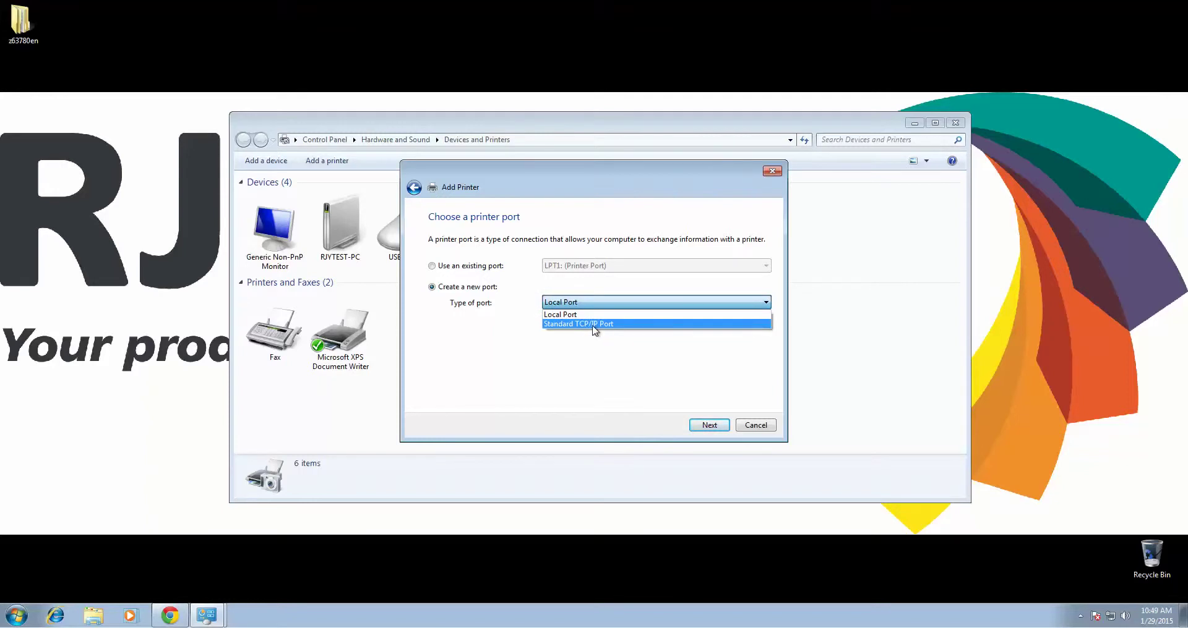
click(596, 325)
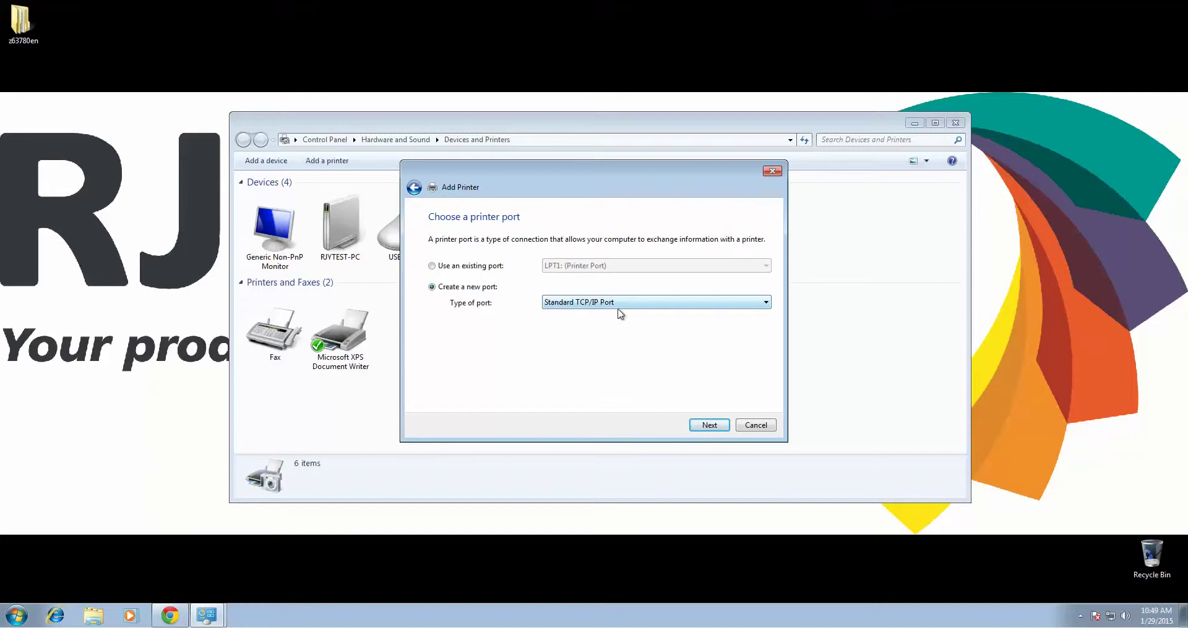
click(707, 426)
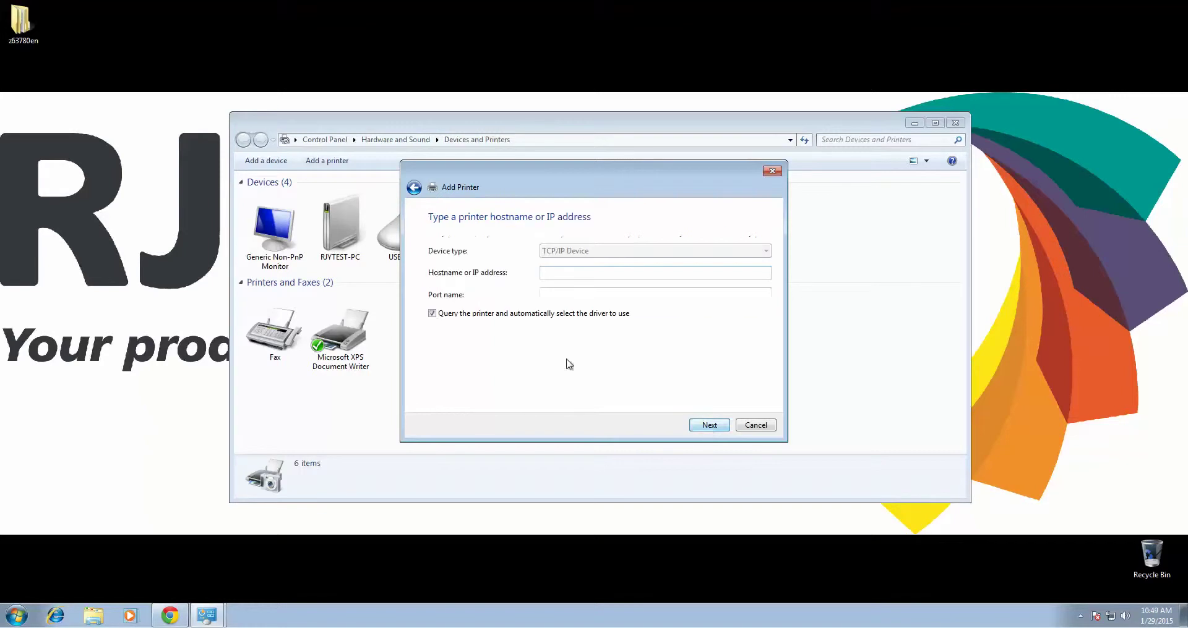
click(432, 314)
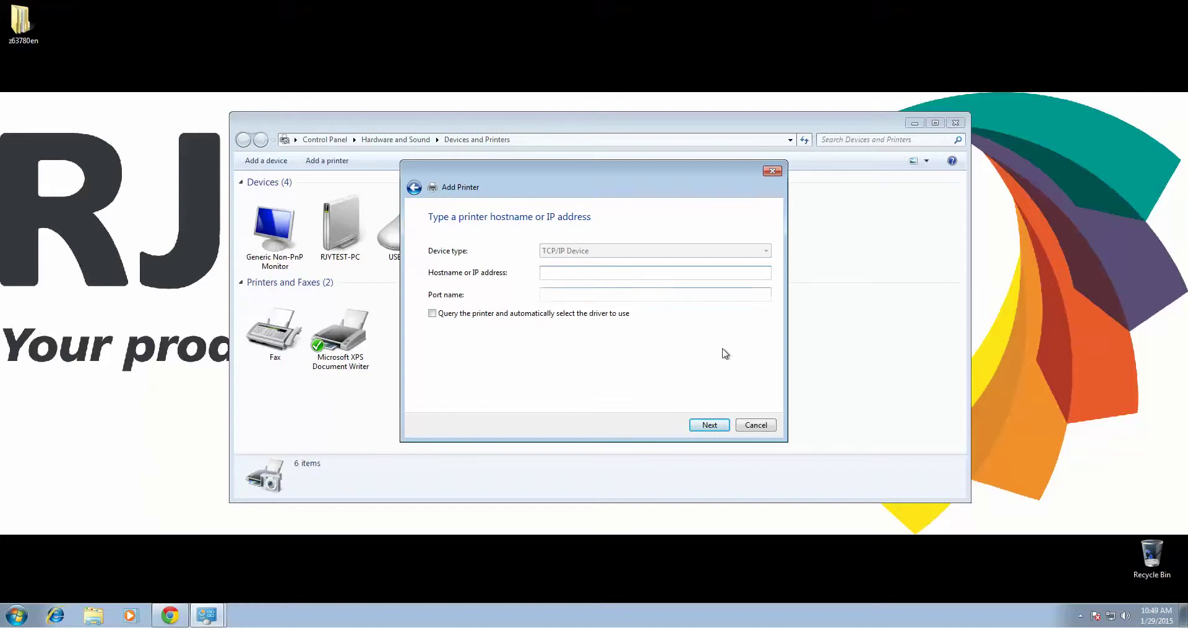
text(195.6.6.240)
key(Return)
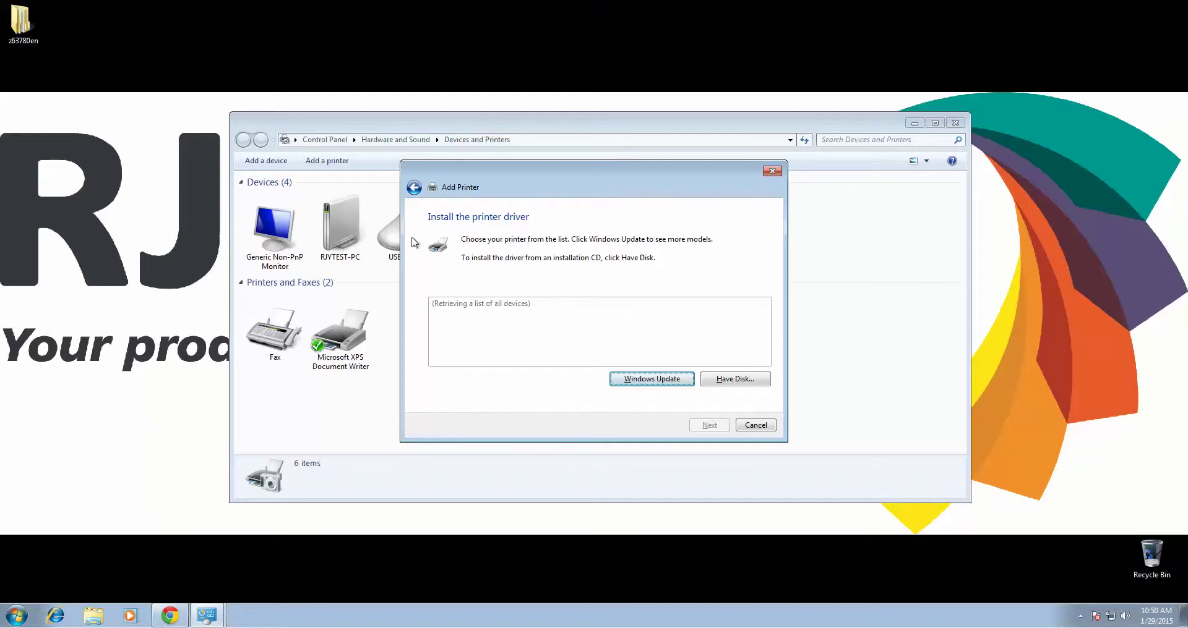
Step: Point Have Disk at OEMSETUP.INF in the Desktop's z63780en\disk1 folder as the driver source
click(736, 382)
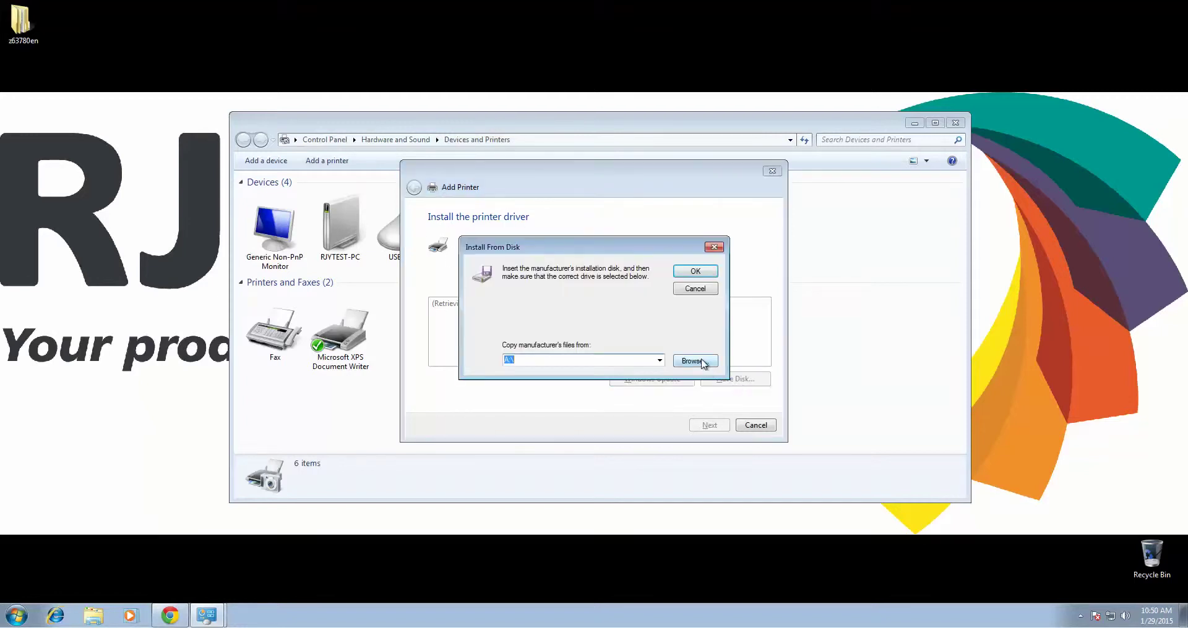
click(703, 363)
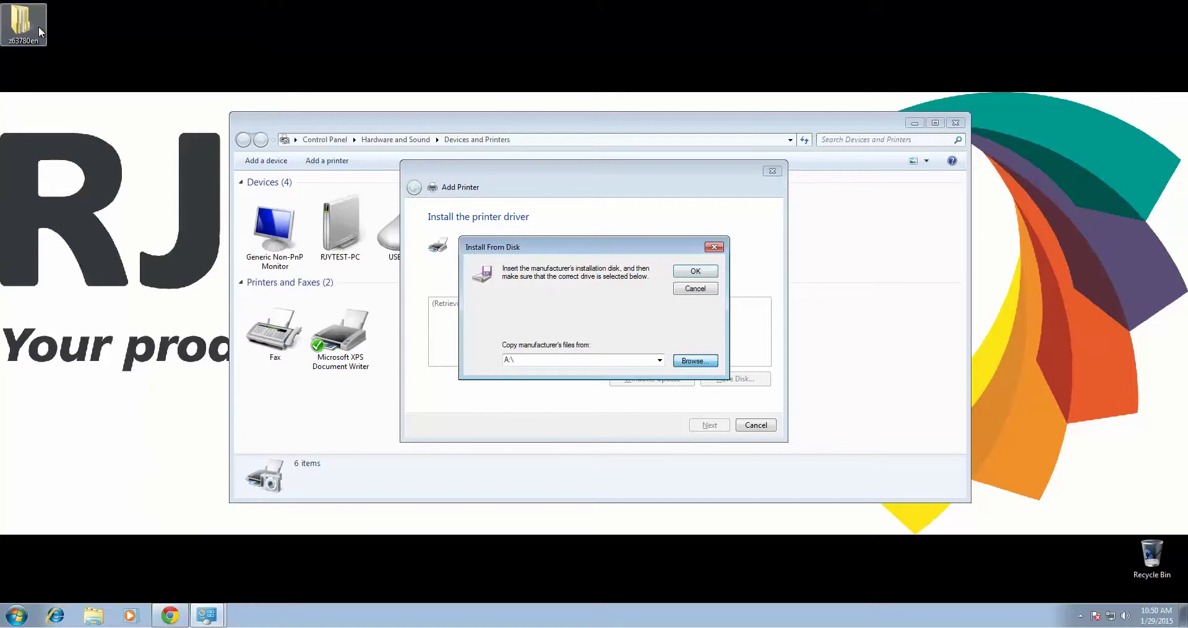
click(694, 364)
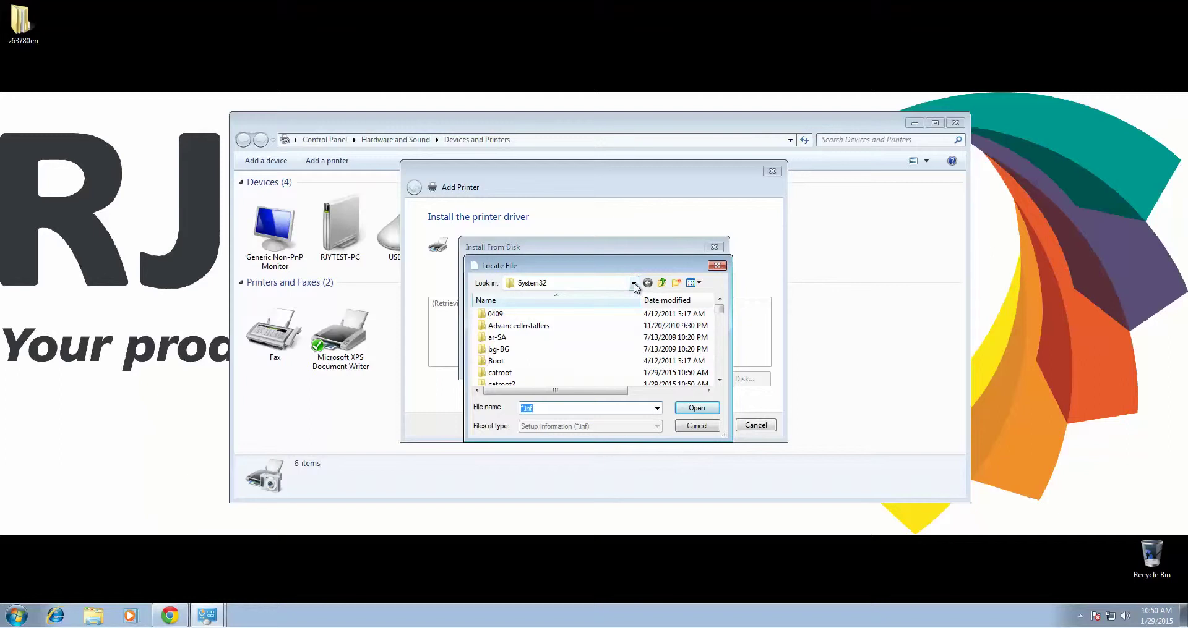
click(632, 283)
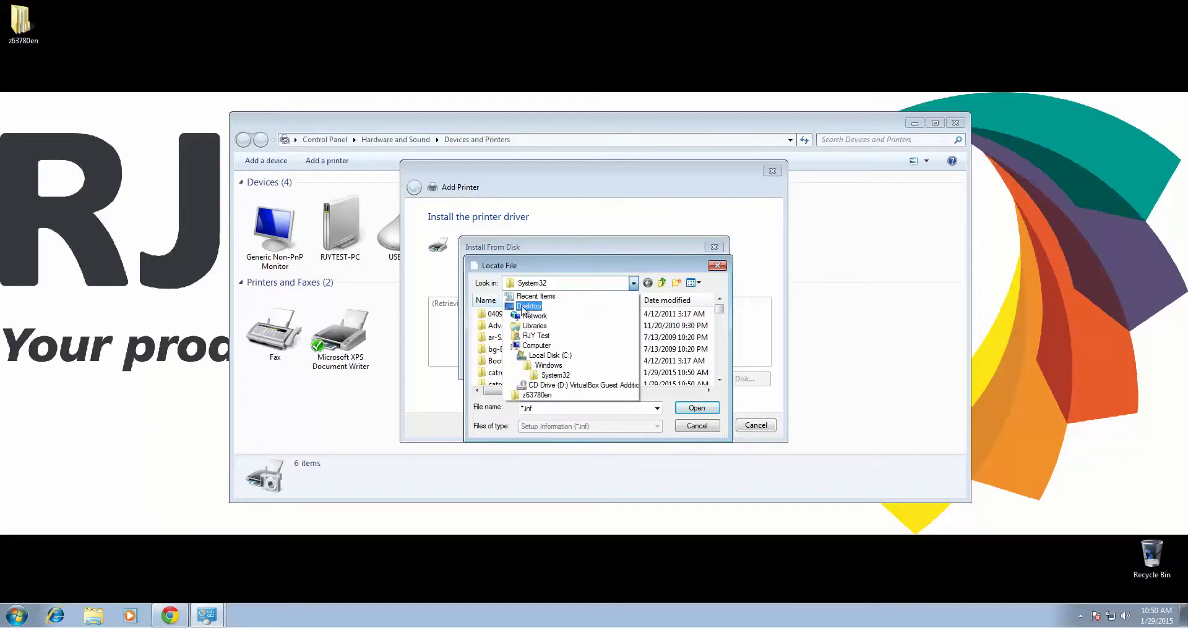
click(527, 307)
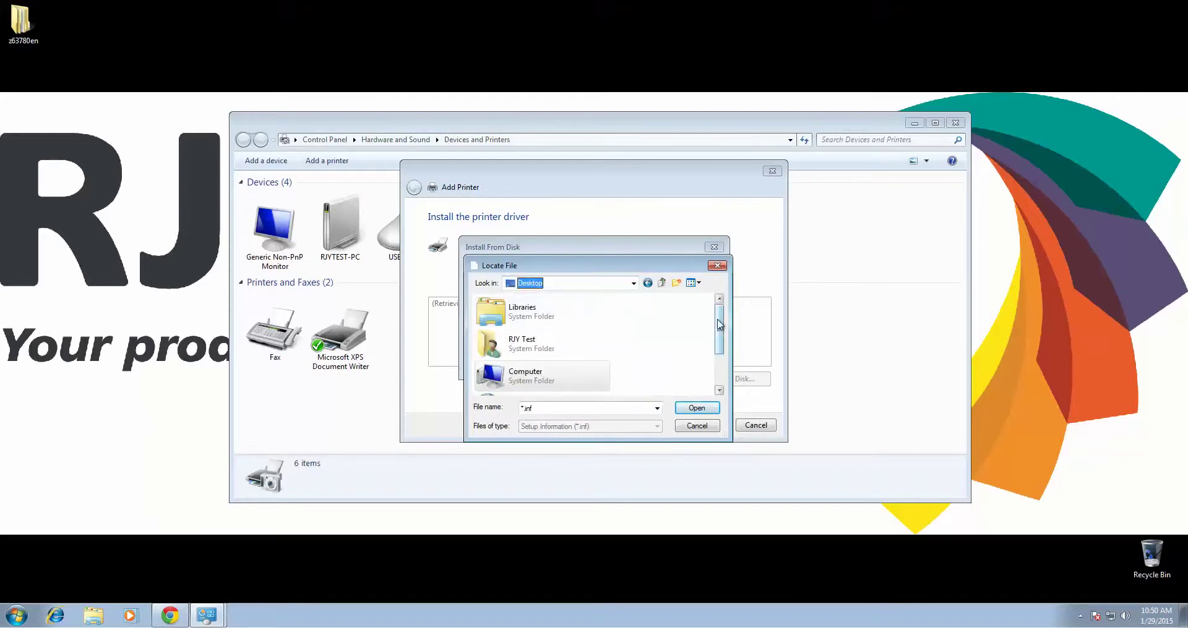
scroll(720, 336, down, 1)
scroll(719, 336, down, 2)
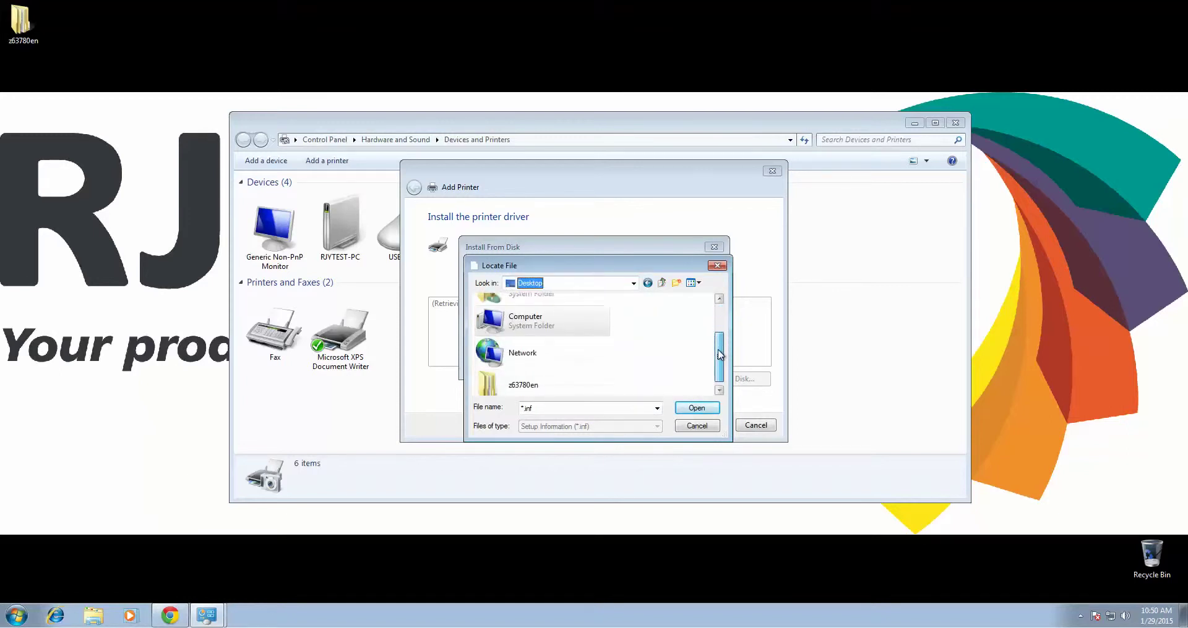
double_click(521, 377)
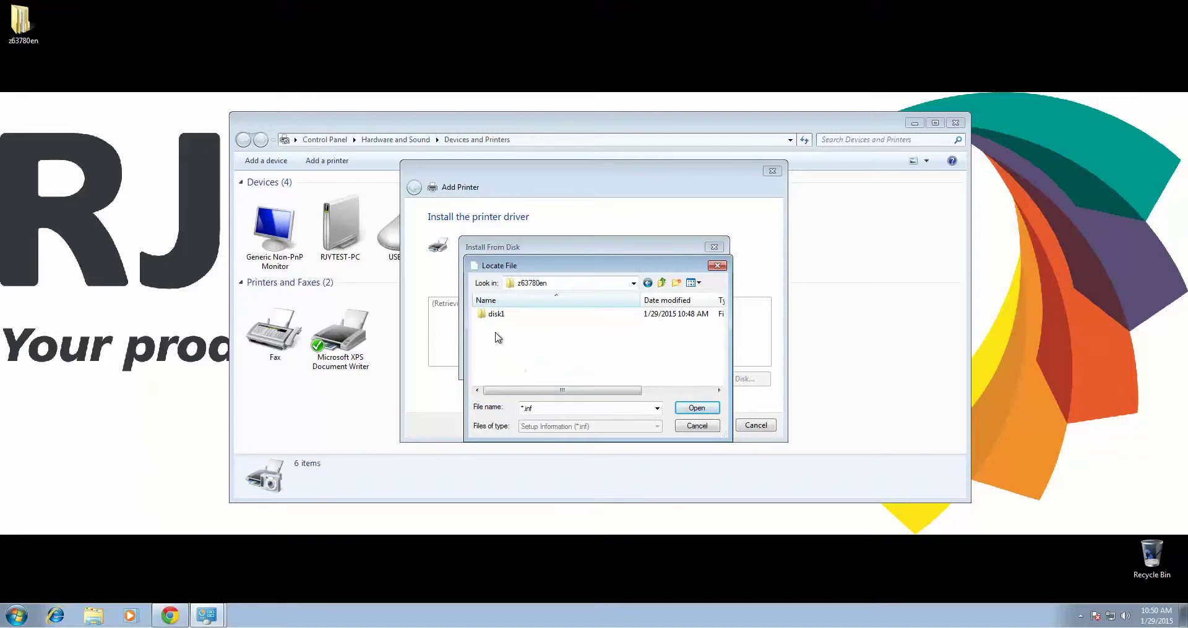
click(493, 316)
double_click(493, 315)
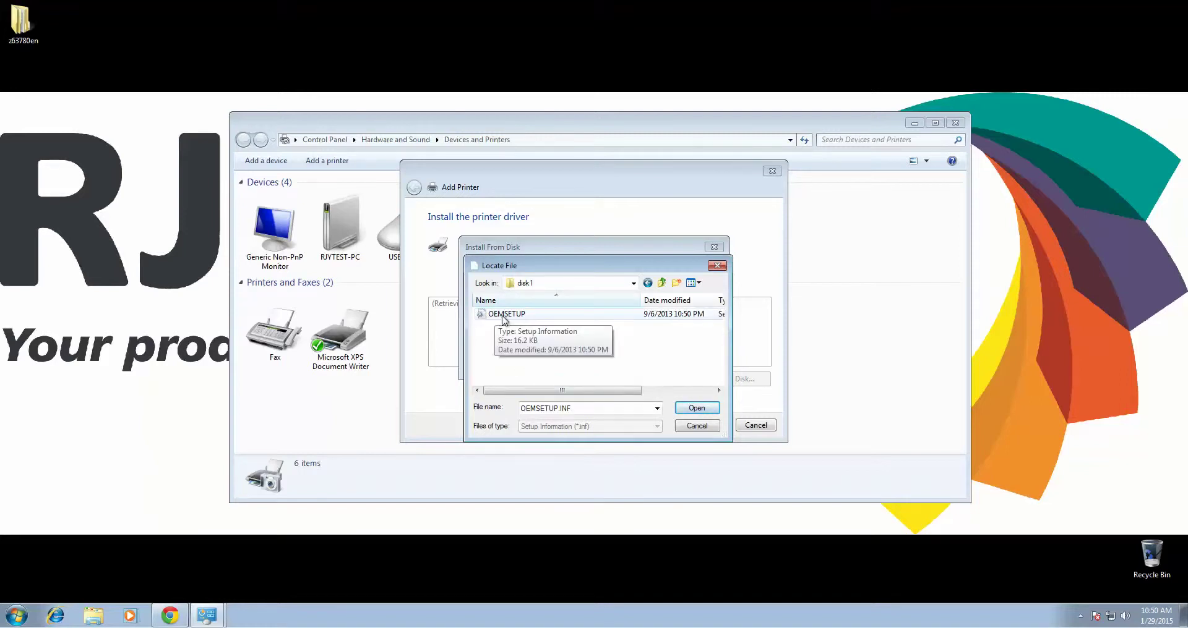
click(526, 315)
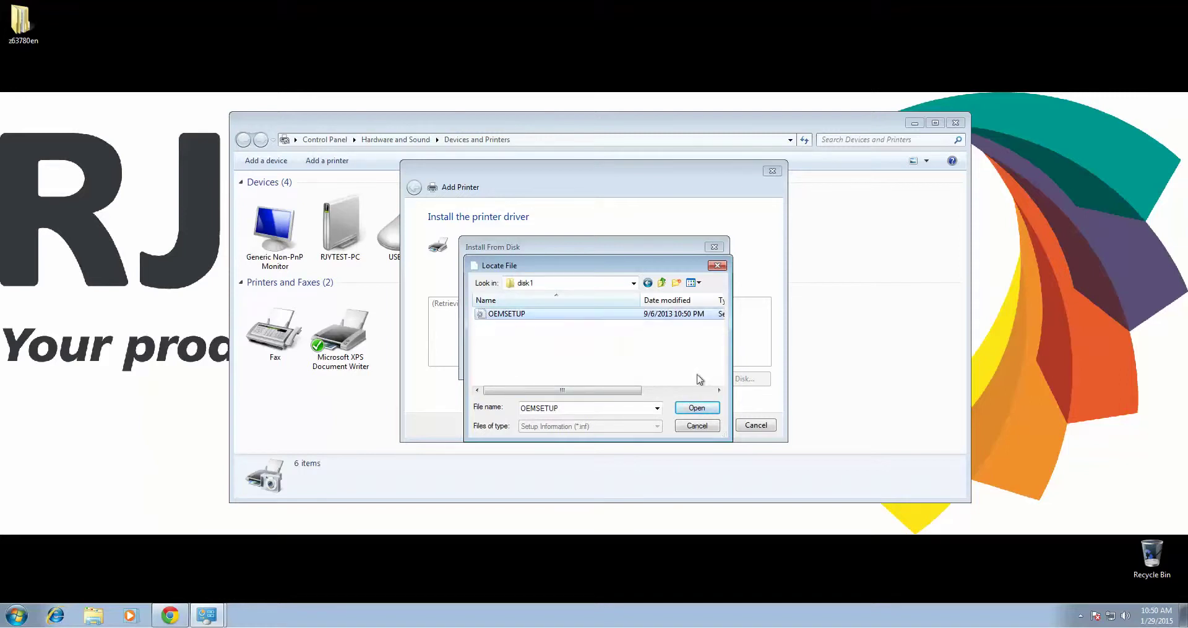
click(702, 410)
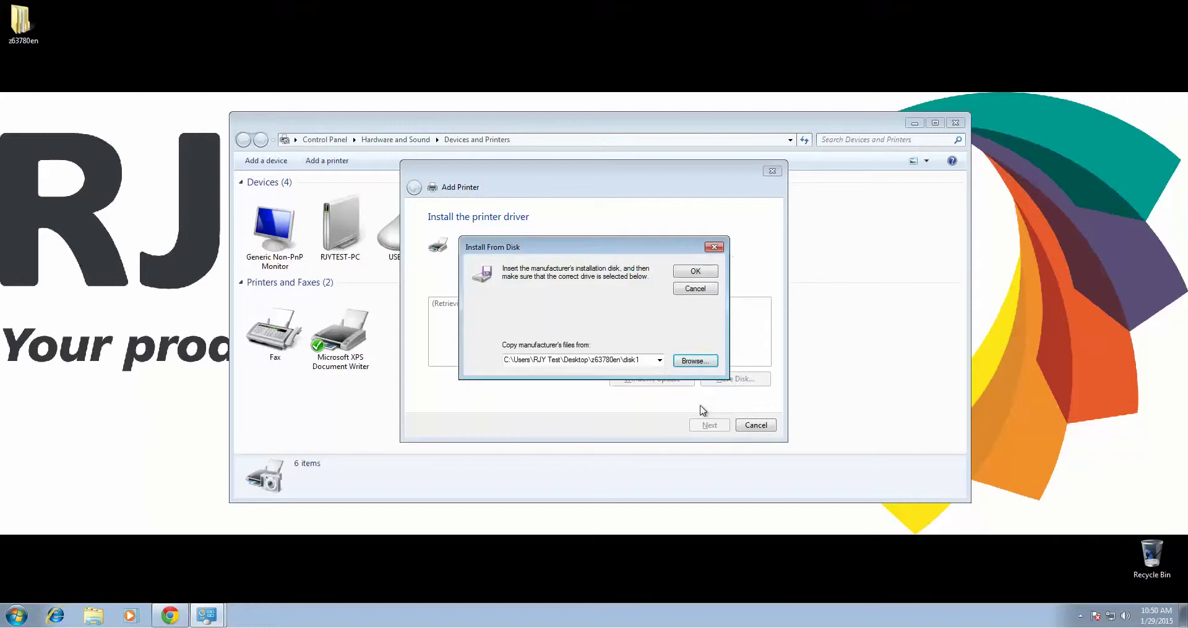
Step: Load the disk drivers and choose manufacturer Ricoh, model RICOH Aficio MP C4502 PCL 5c
click(702, 272)
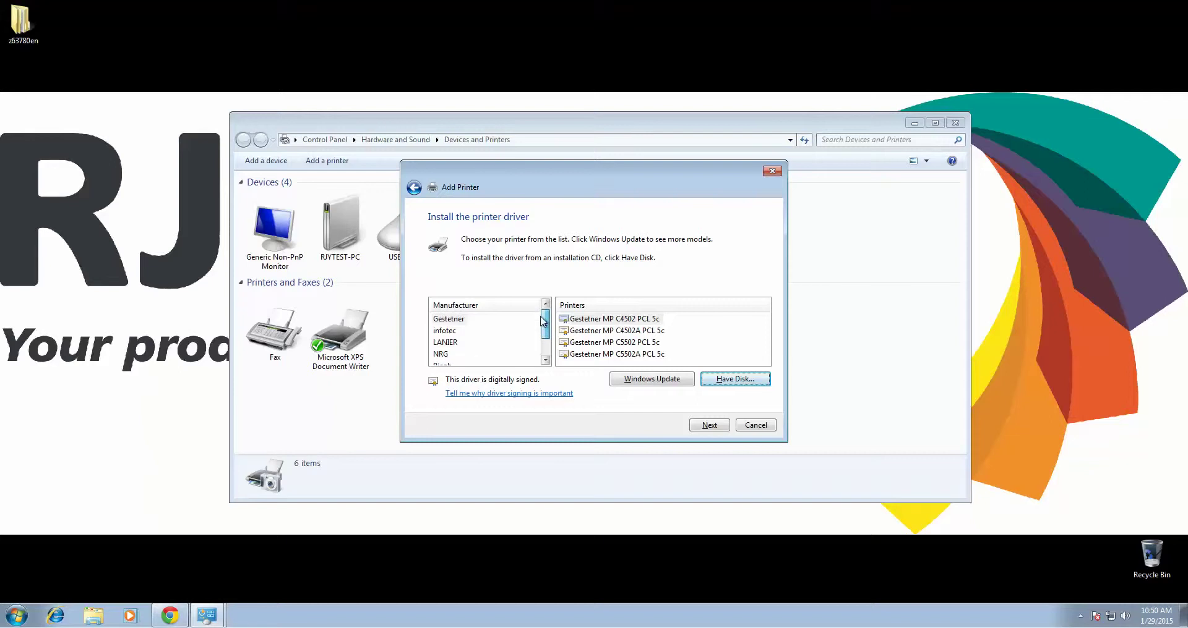
drag(543, 324, 543, 336)
click(440, 344)
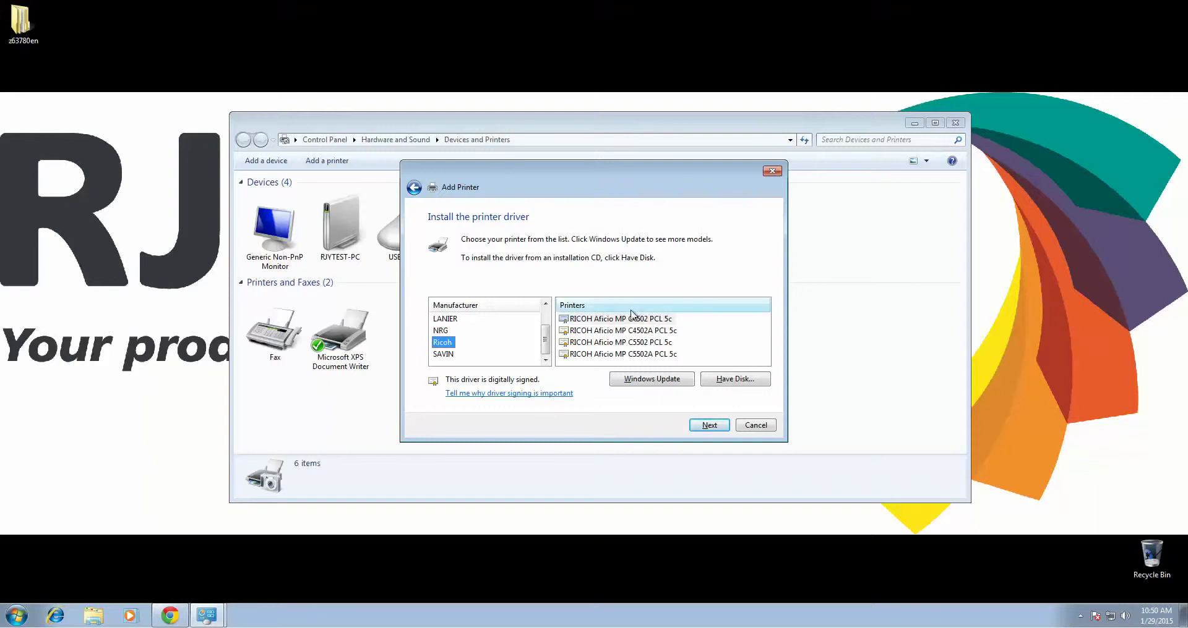
click(650, 321)
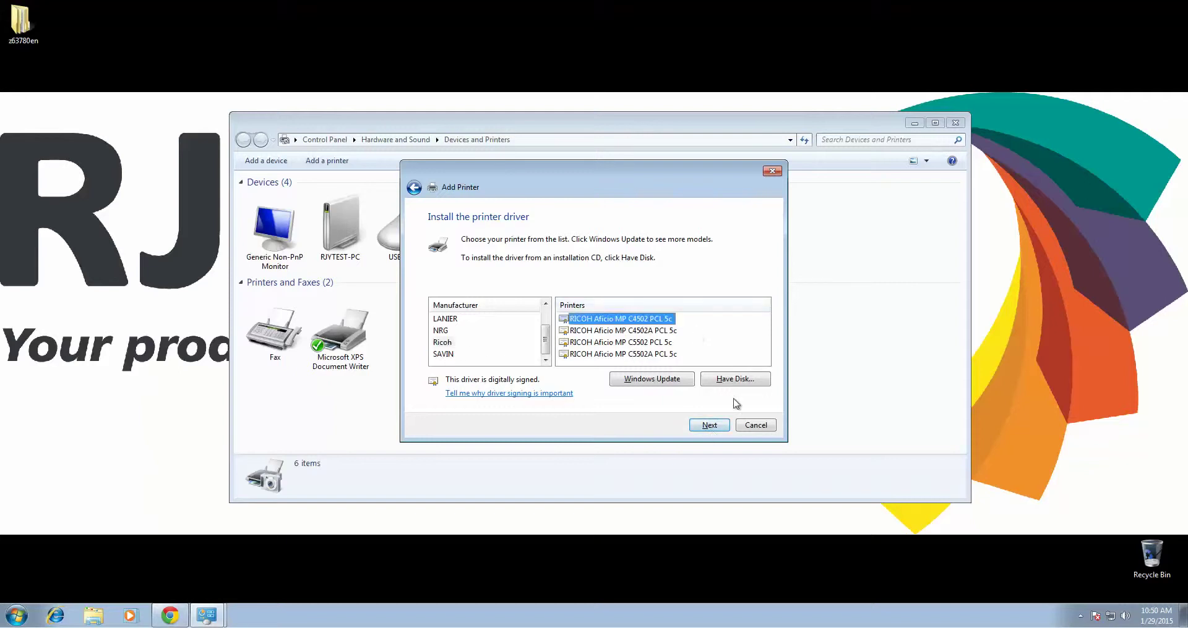
click(713, 427)
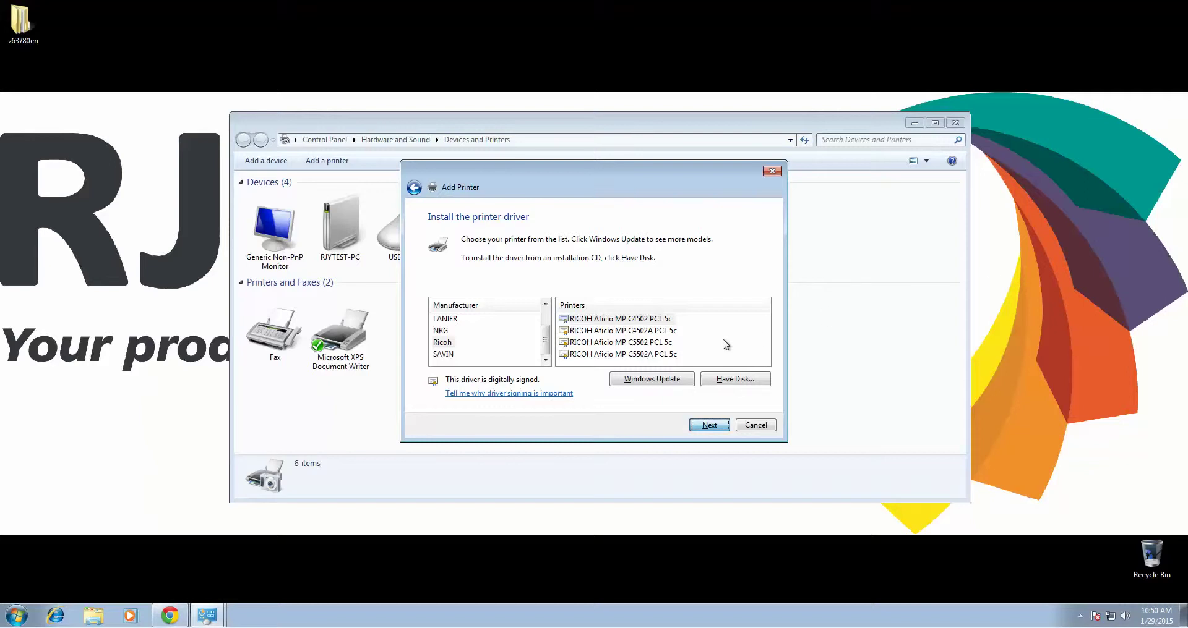
click(701, 427)
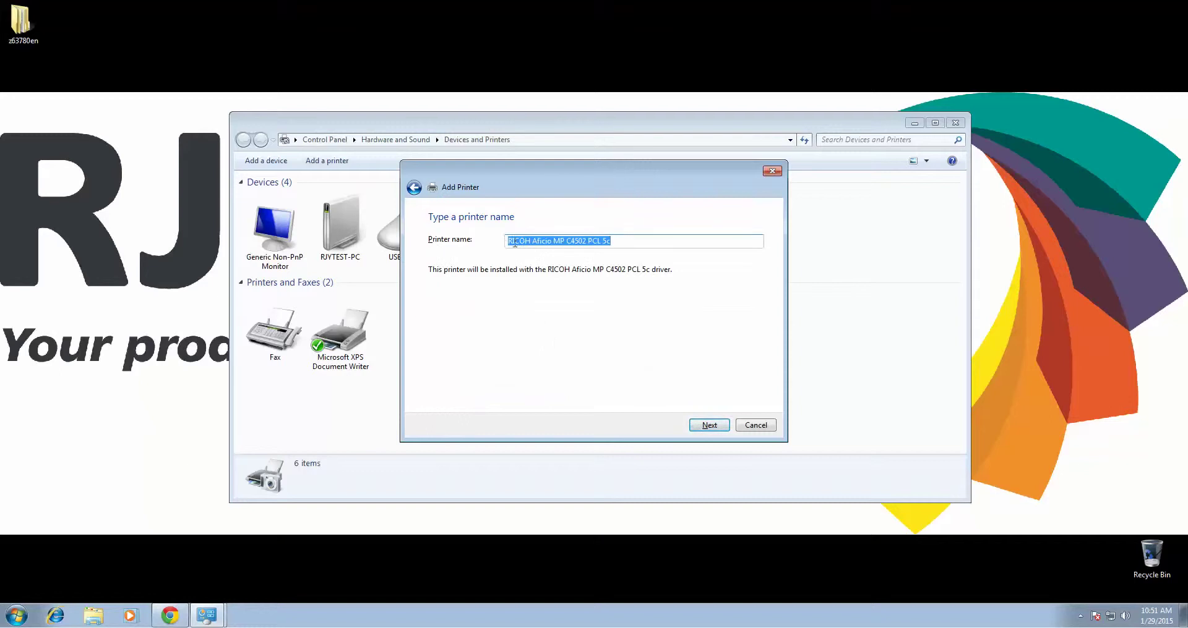
Step: Install the printer under its default name RICOH Aficio MP C4502 PCL 5c, unshared
click(623, 242)
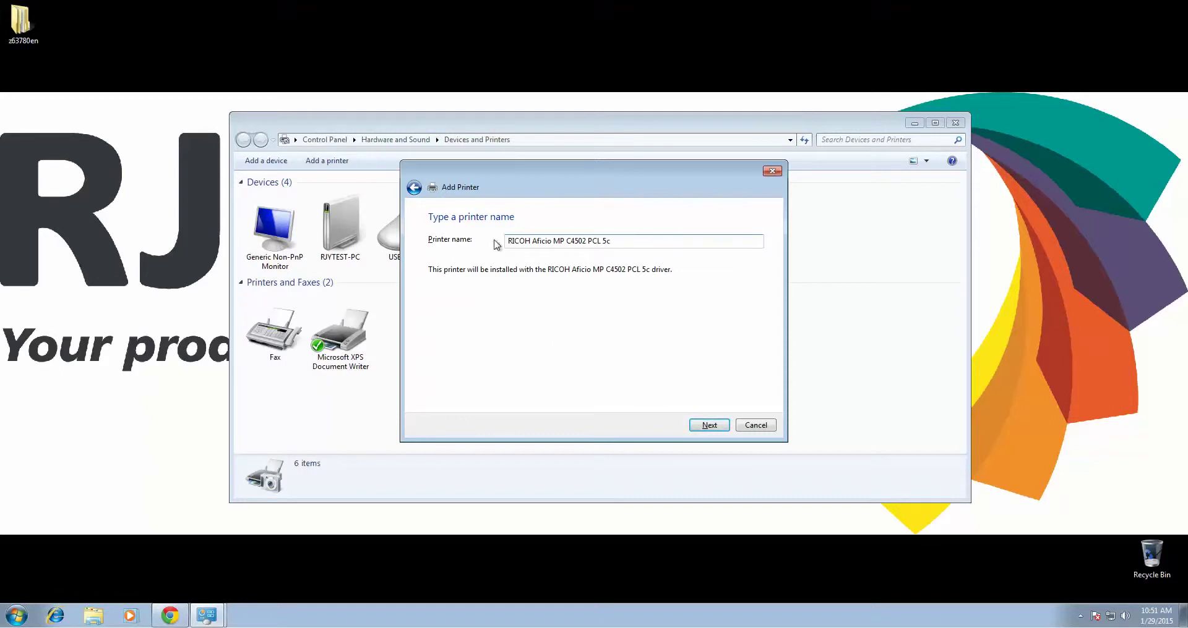
click(712, 427)
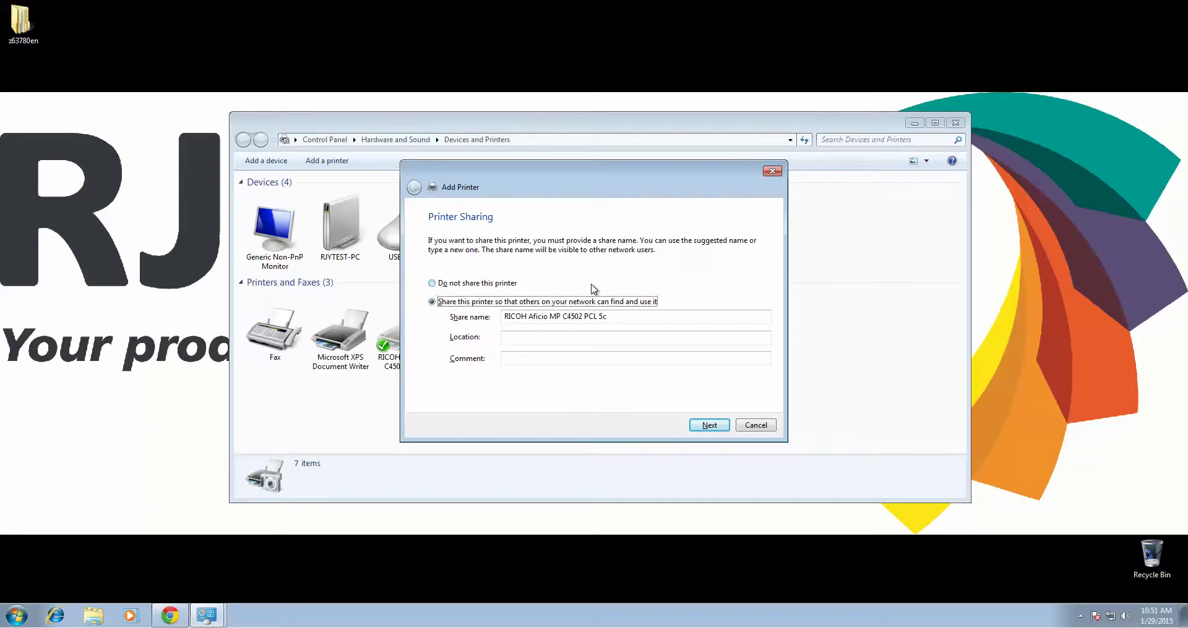
click(432, 286)
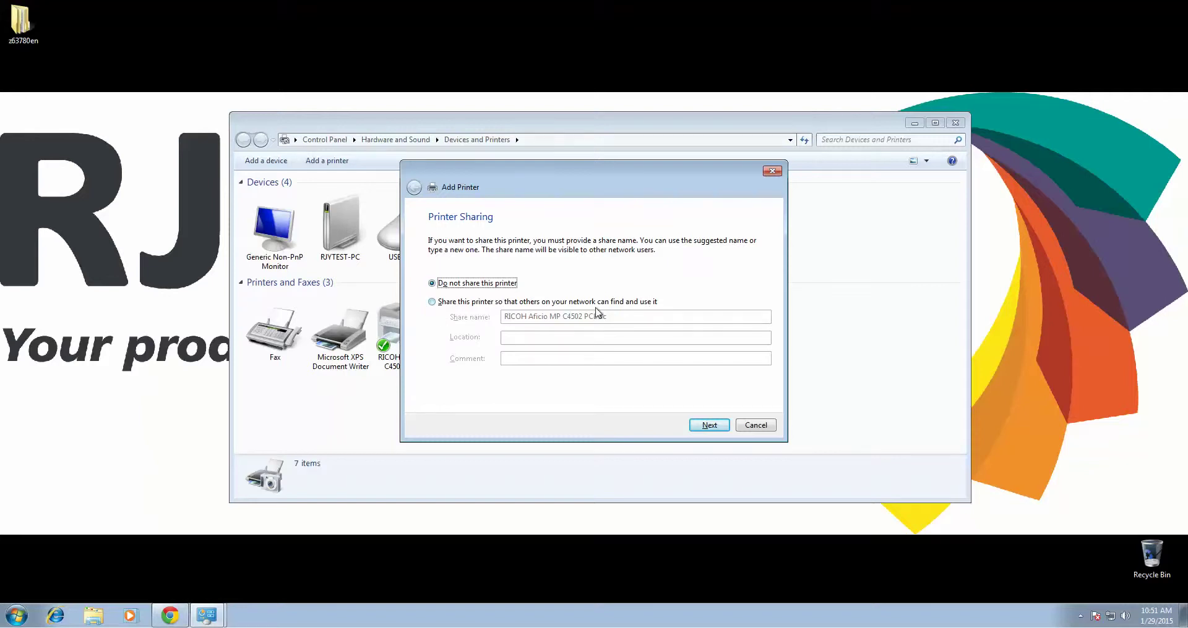
click(709, 425)
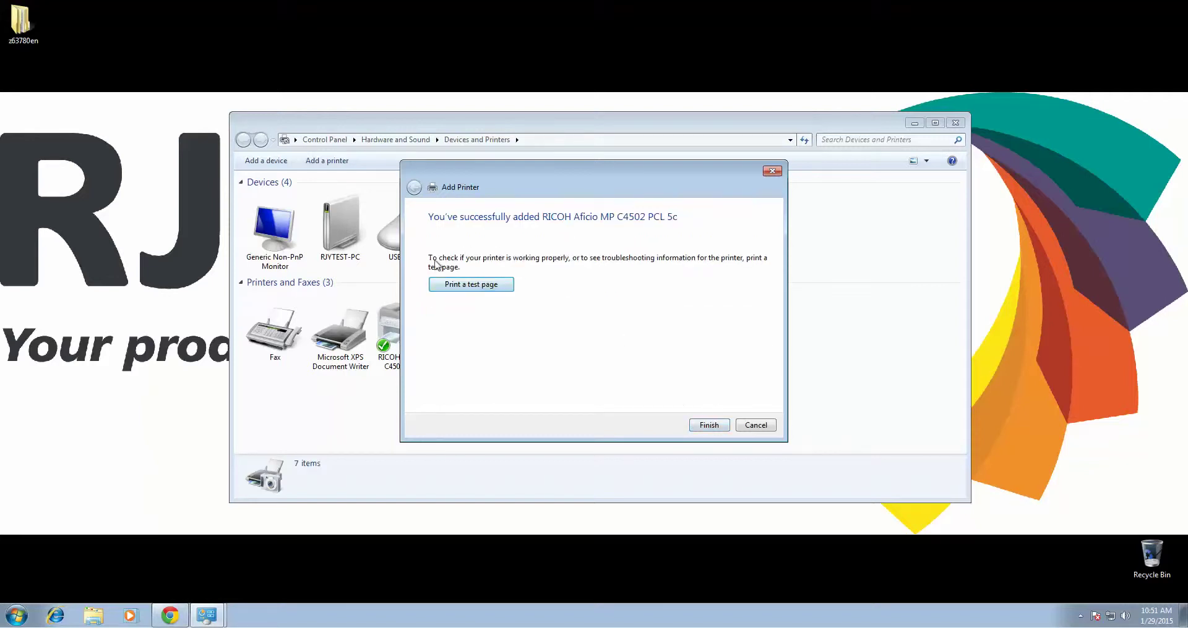
click(709, 426)
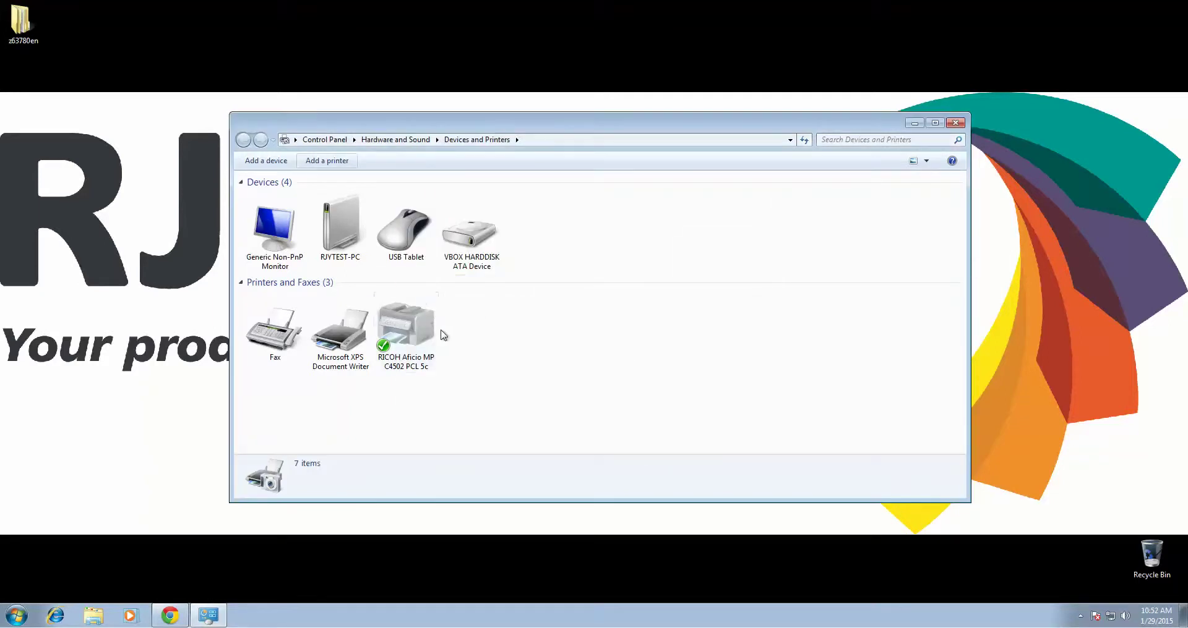
Step: Open the RICOH Aficio MP C4502 PCL 5c printer properties, then its Printing Preferences
click(402, 326)
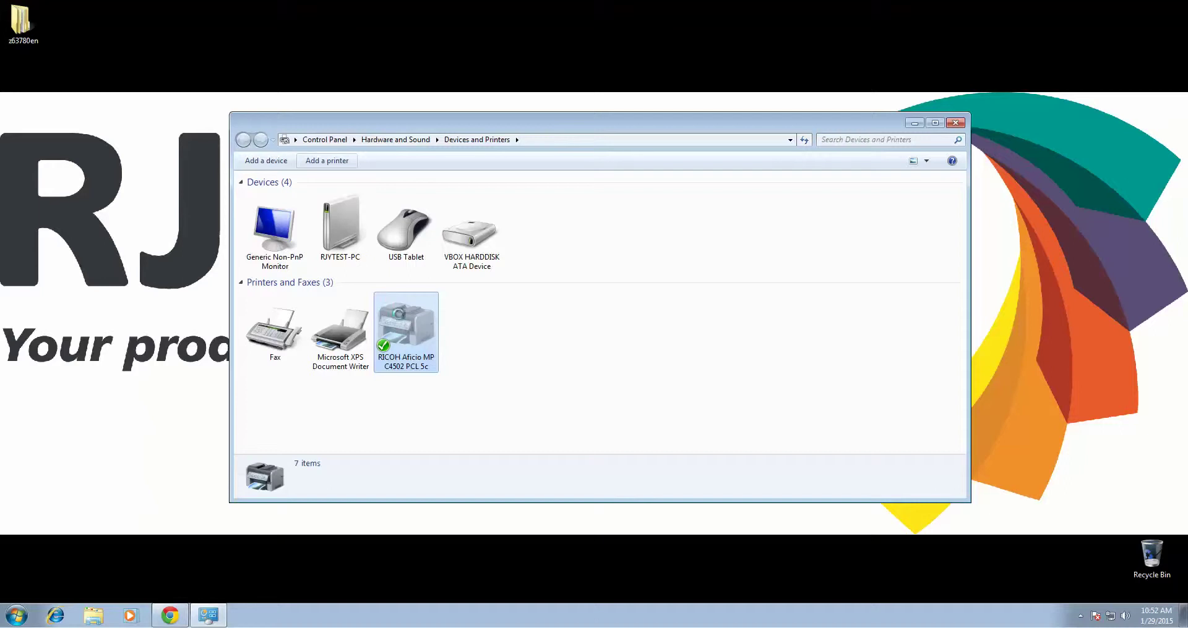
right_click(403, 321)
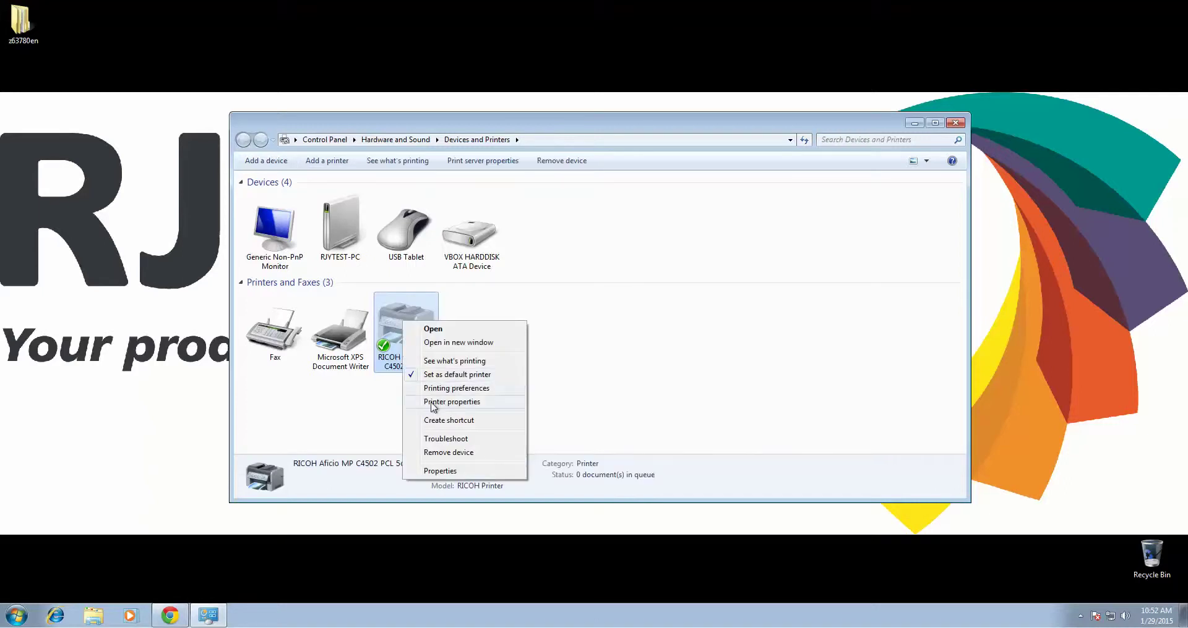
click(468, 404)
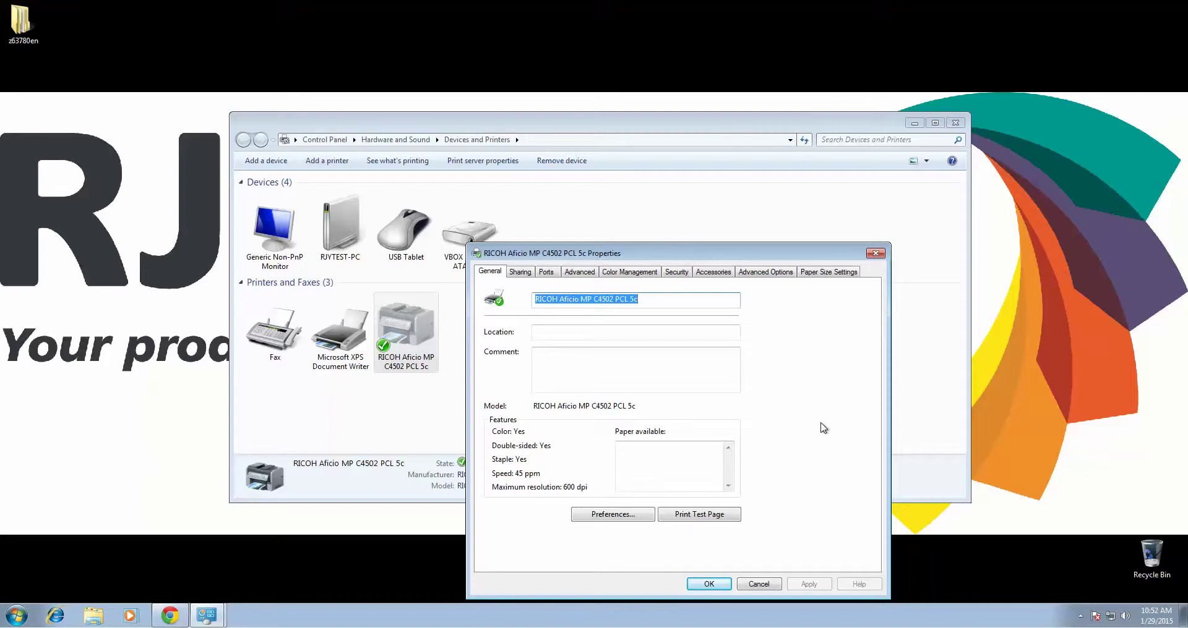
click(613, 515)
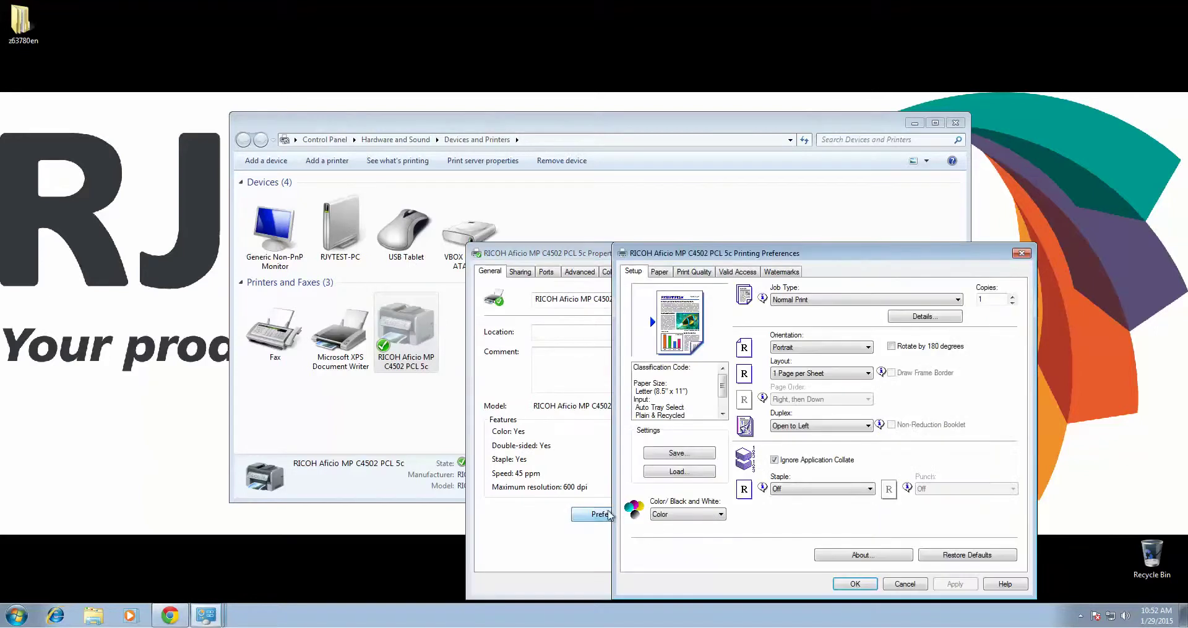
Step: Set the RICOH printing preferences to Black and White with Duplex Off, and save them
click(713, 515)
click(690, 532)
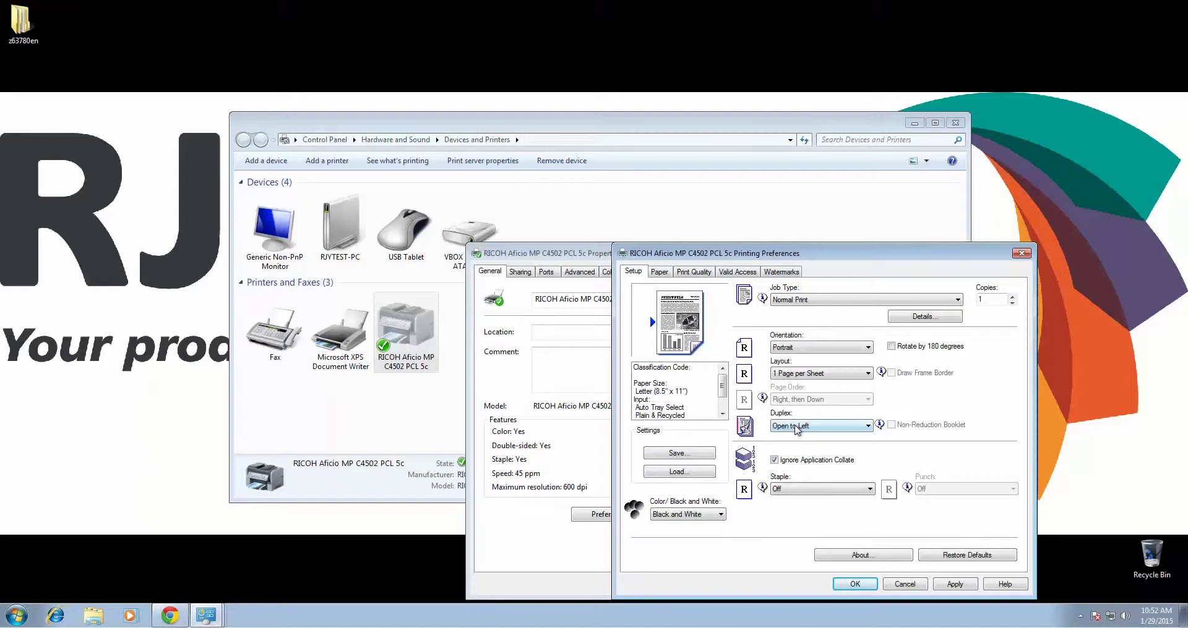
click(796, 430)
click(782, 440)
click(862, 584)
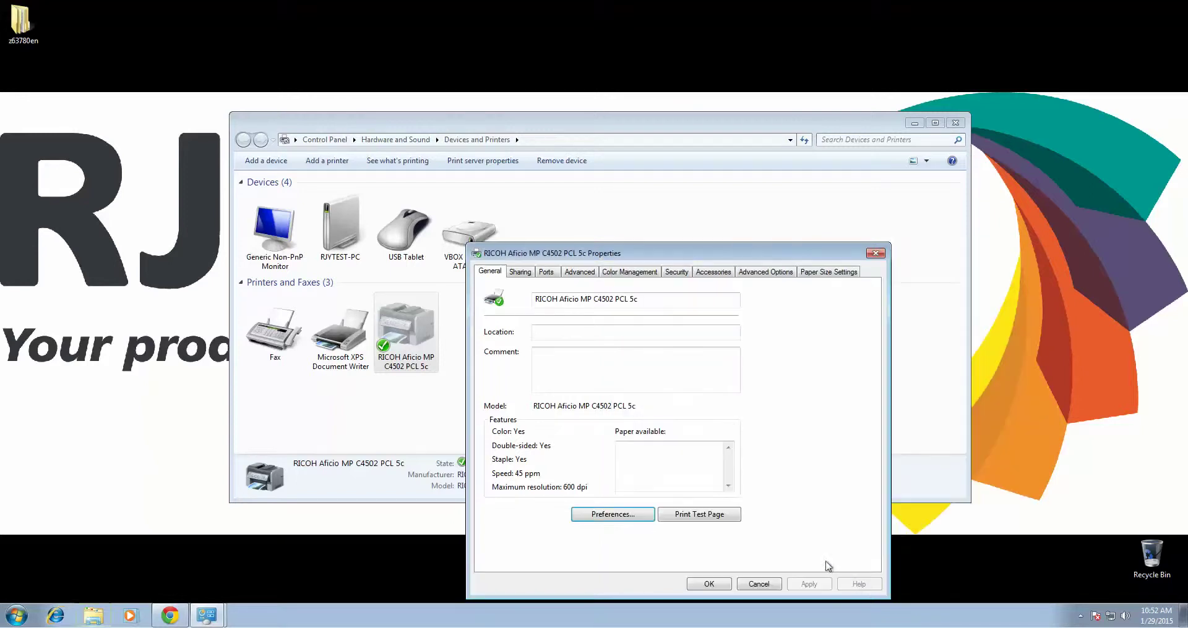